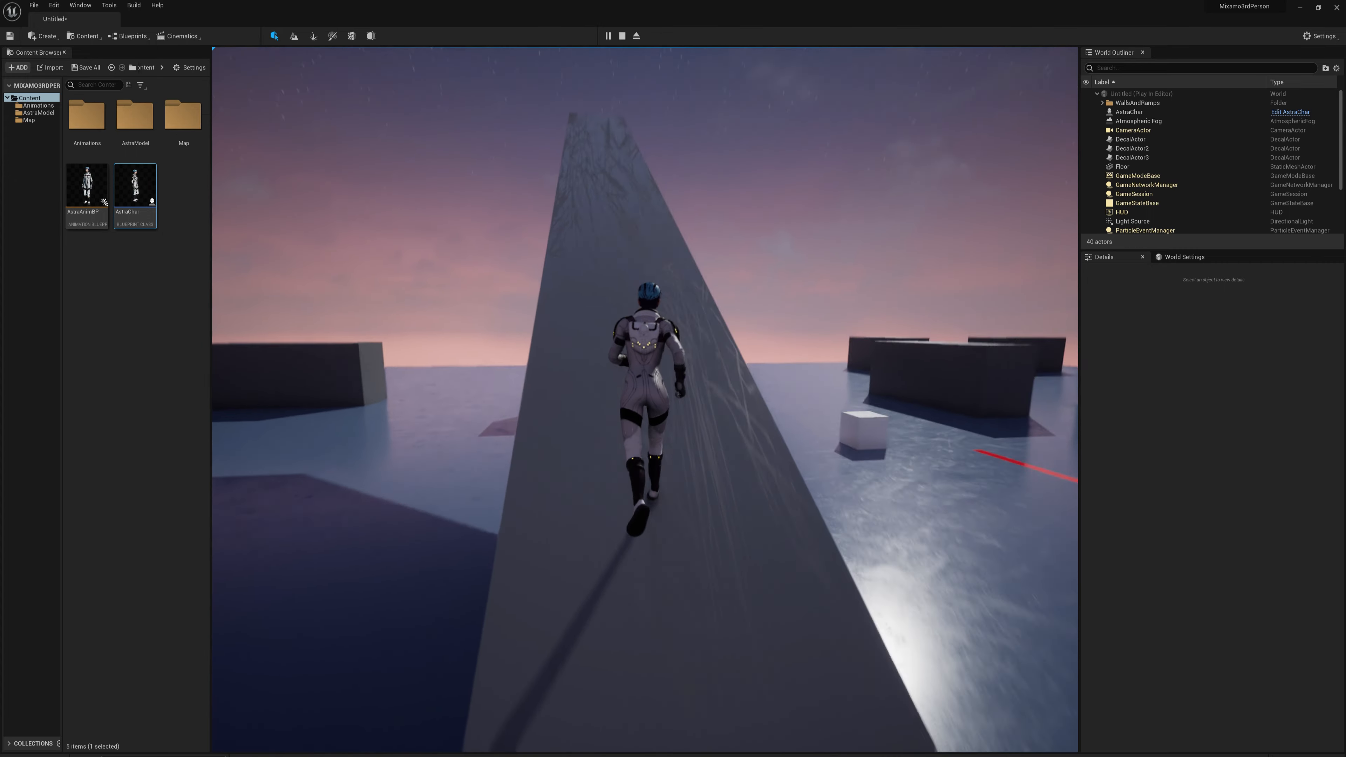
- Play-test the character's running and jumping around the level and end the play session
{"action": "key", "text": "space"}
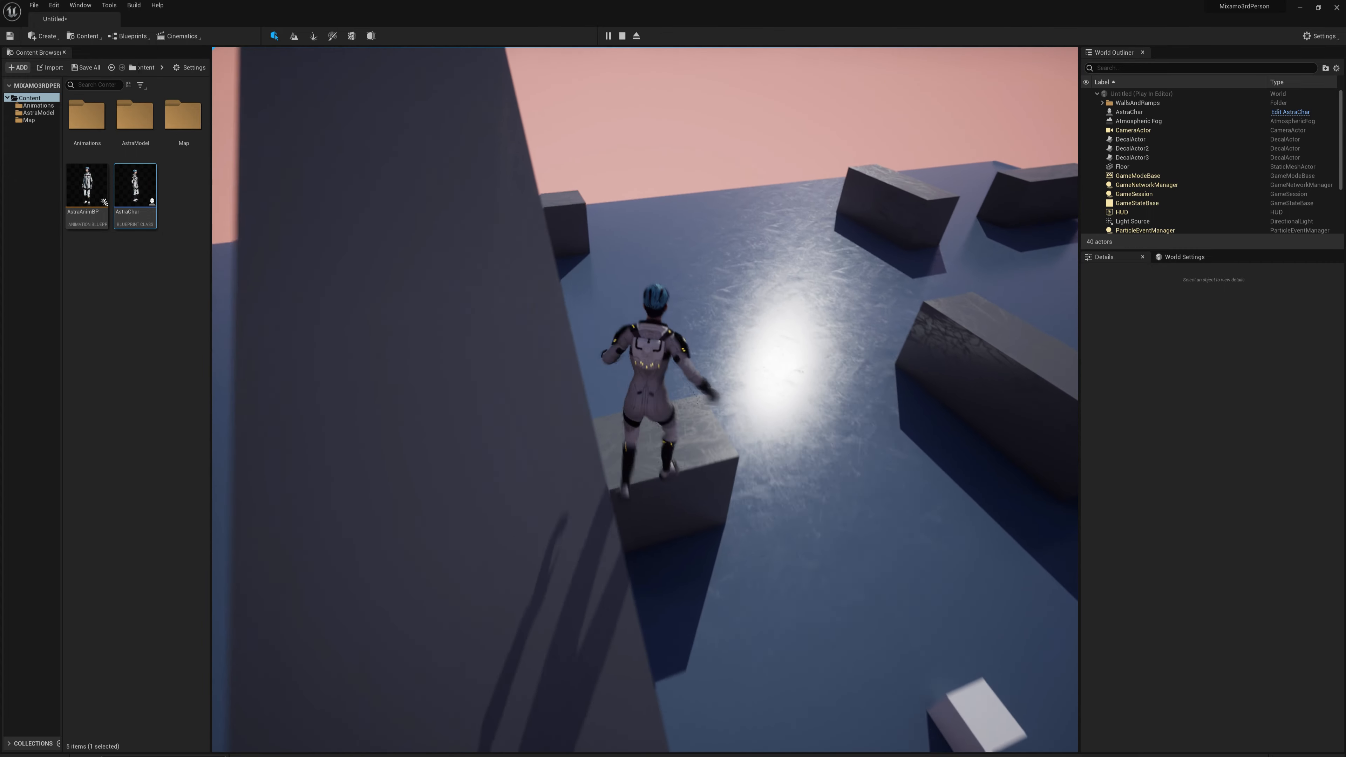
{"action": "key", "text": "w"}
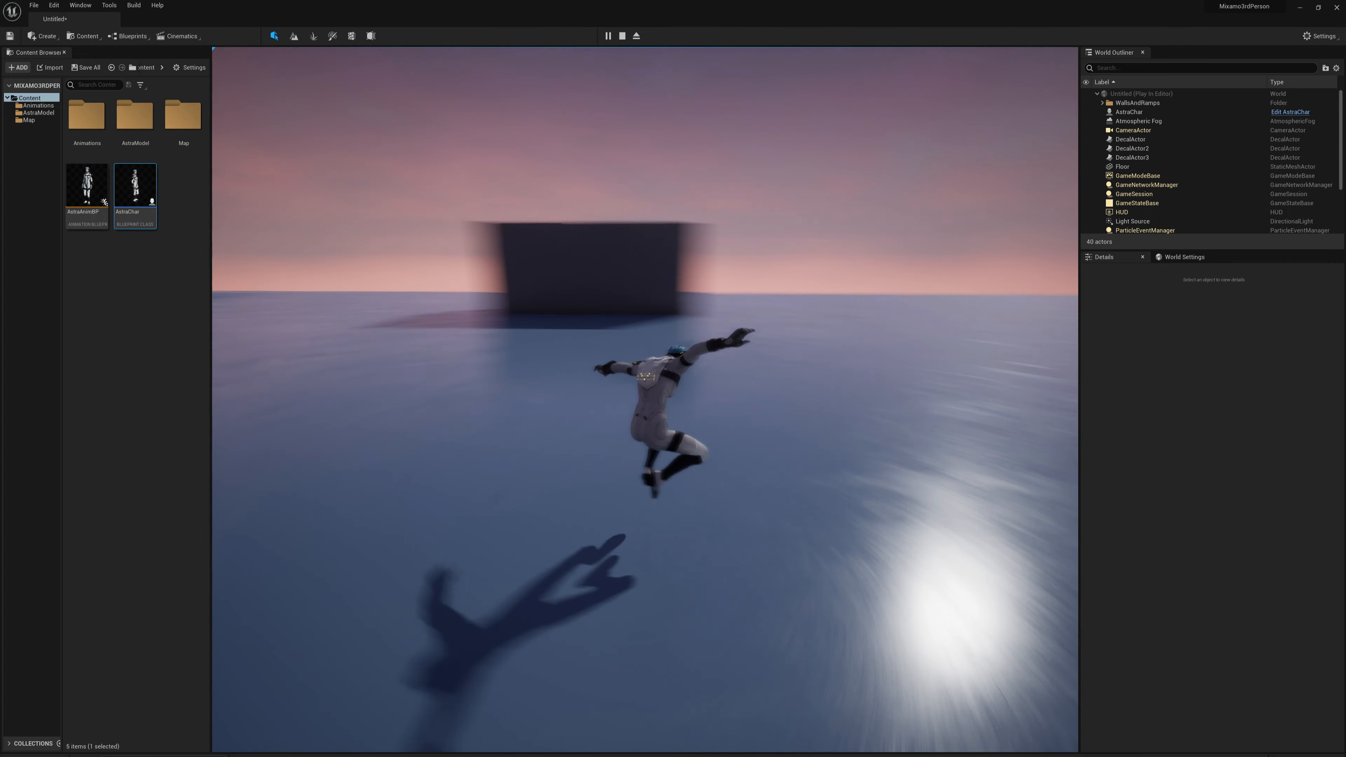
{"action": "key", "text": "w"}
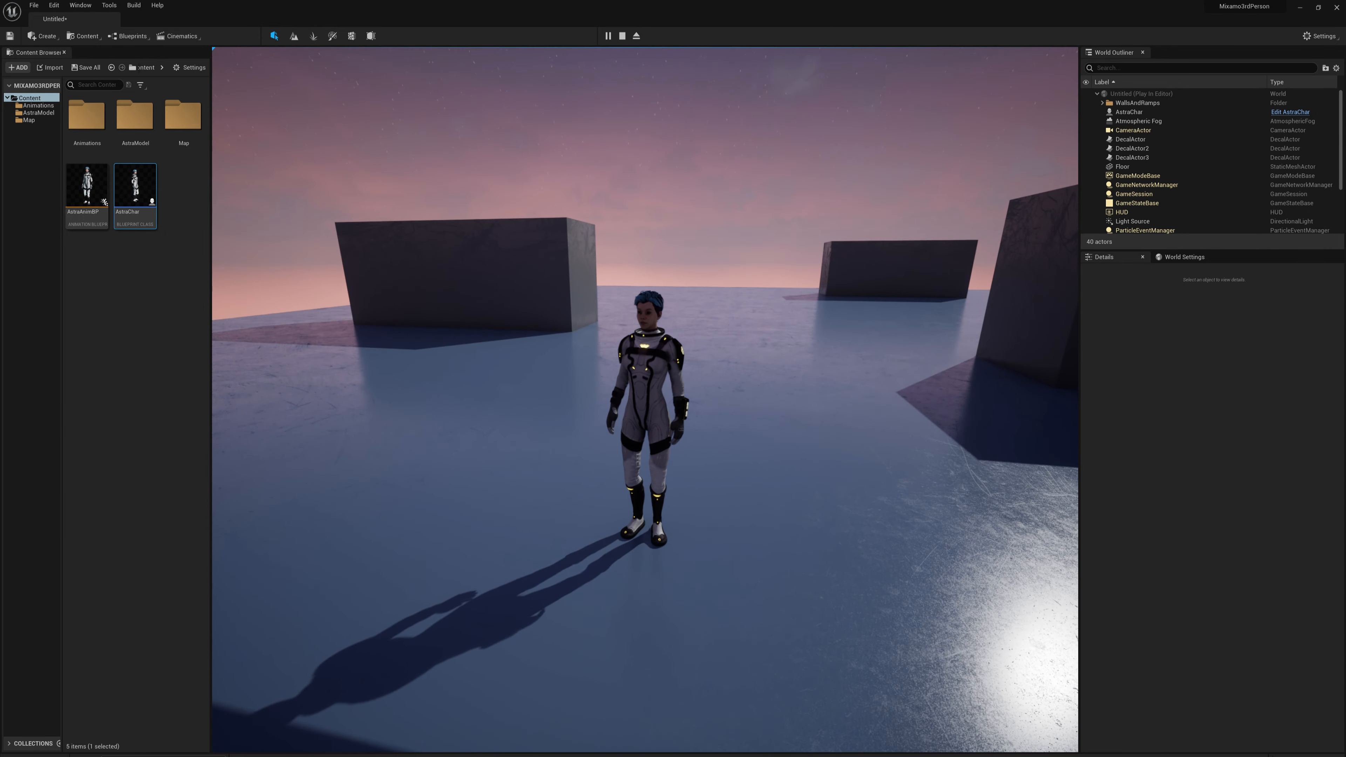
{"action": "key", "text": "d"}
{"action": "key", "text": "w"}
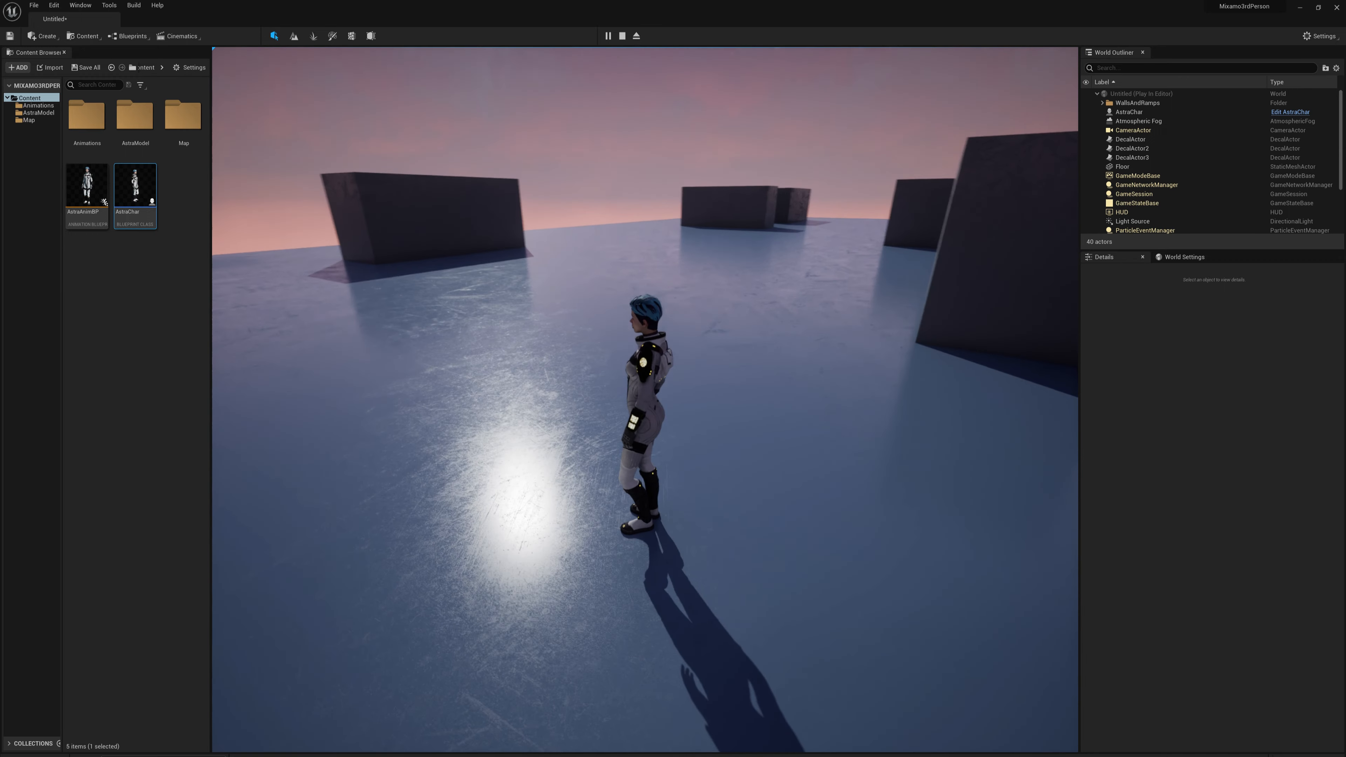
{"action": "key", "text": "Escape"}
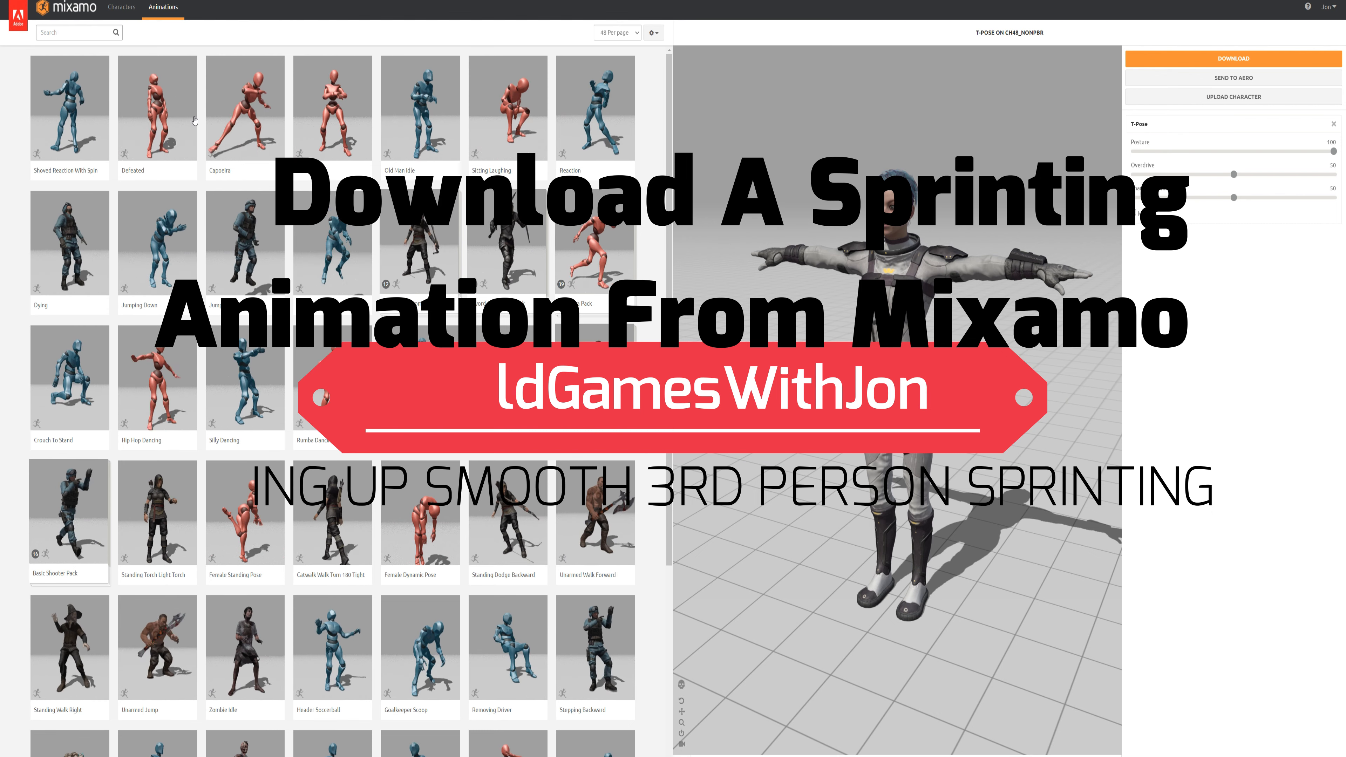
- Switch to Mixamo, search the animations for "running" and apply the fourth result, Running, to the character
{"action": "left_click", "coordinate": [101, 33]}
{"action": "type", "text": "running"}
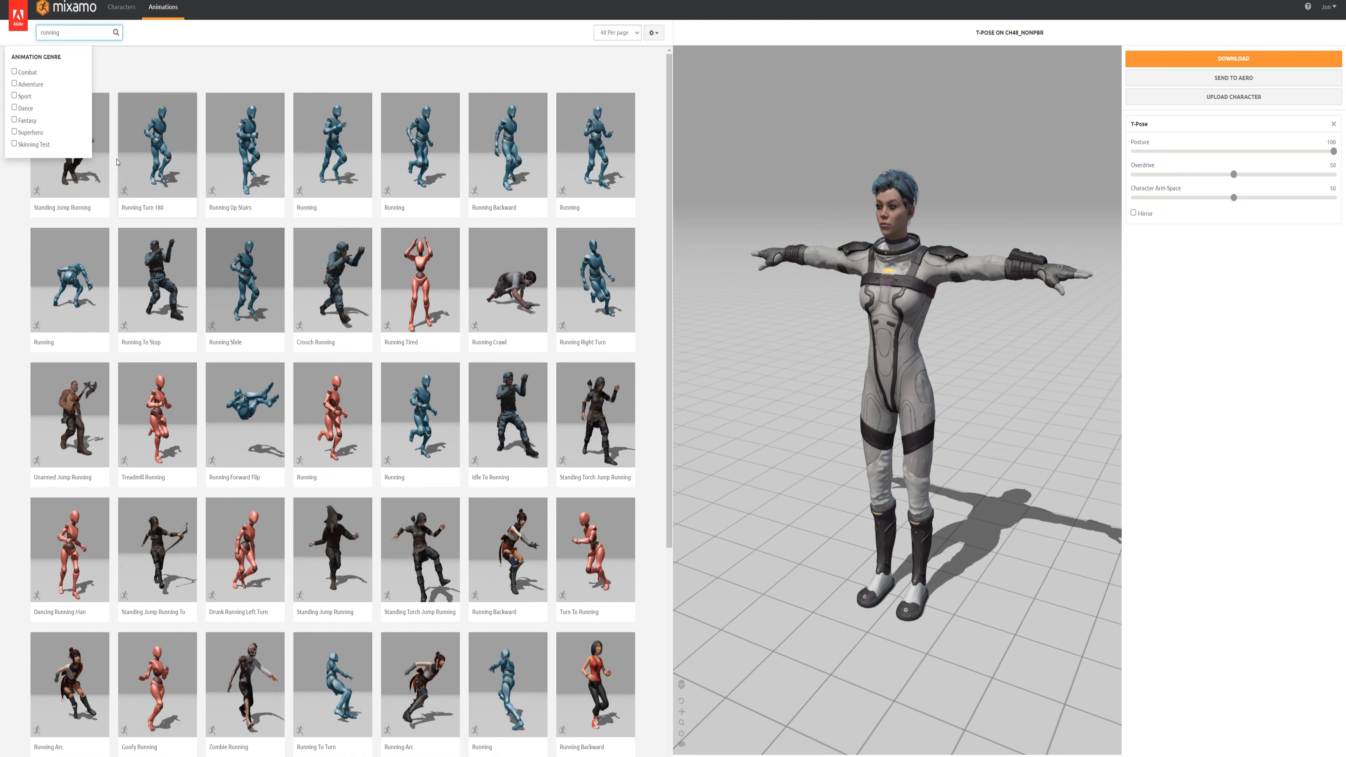
{"action": "left_click", "coordinate": [316, 158]}
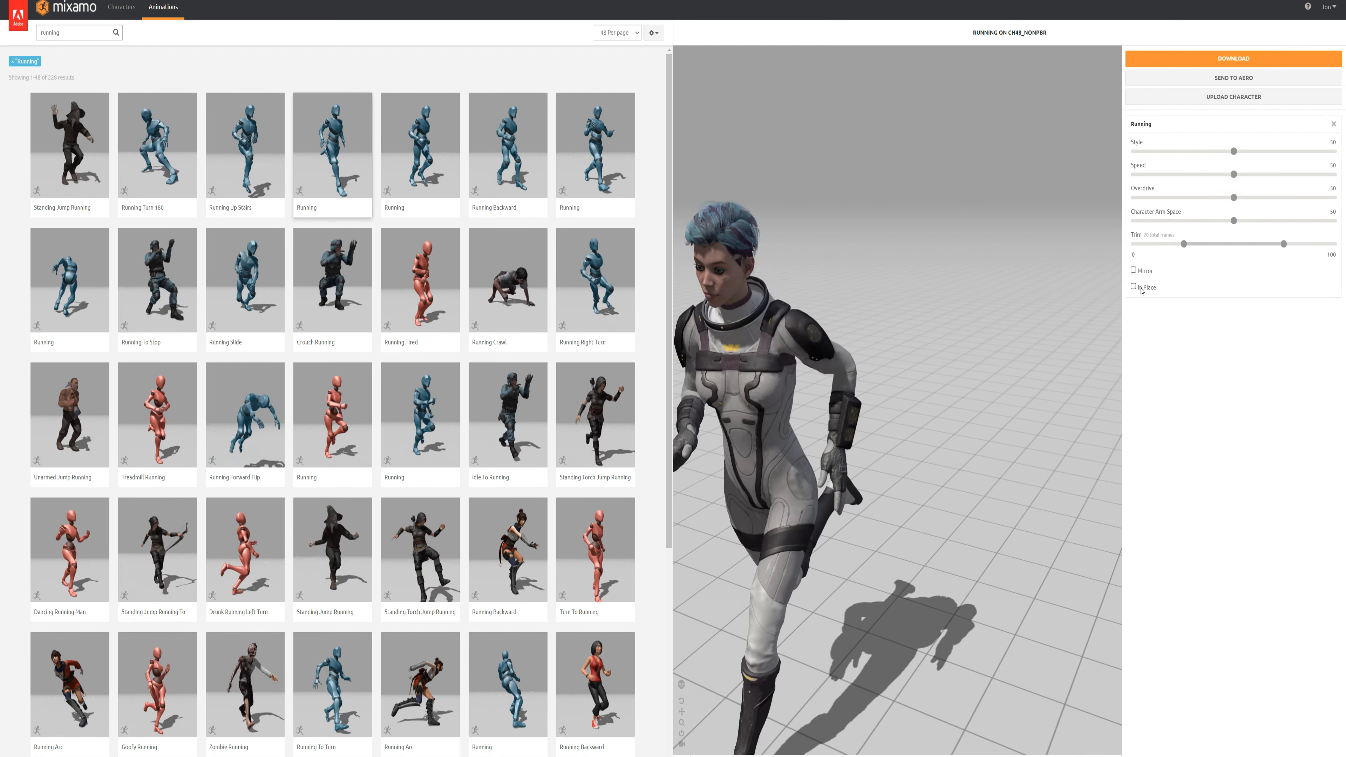
- Make the Running animation In Place and download it as FBX Binary, without skin, at 60 frames per second with no keyframe reduction
{"action": "left_click", "coordinate": [1134, 286]}
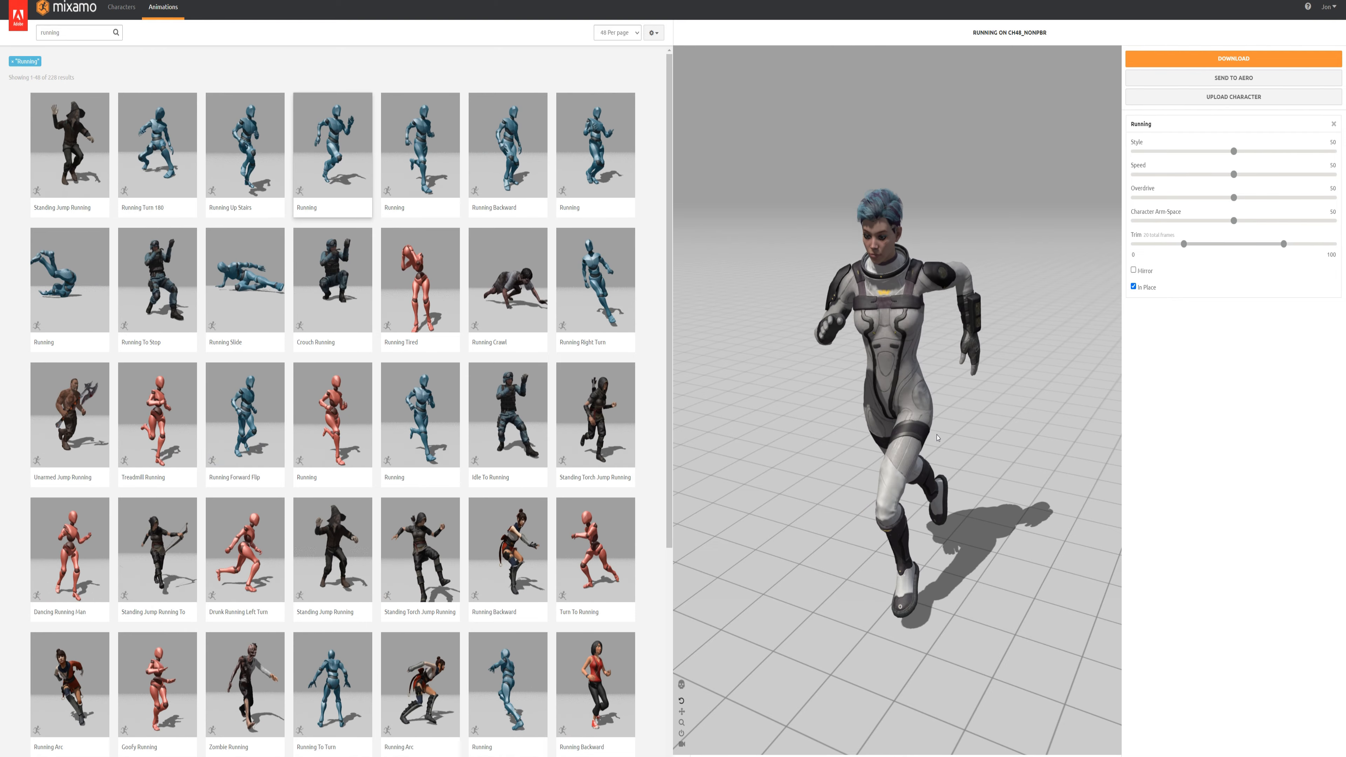
{"action": "left_click", "coordinate": [1204, 57]}
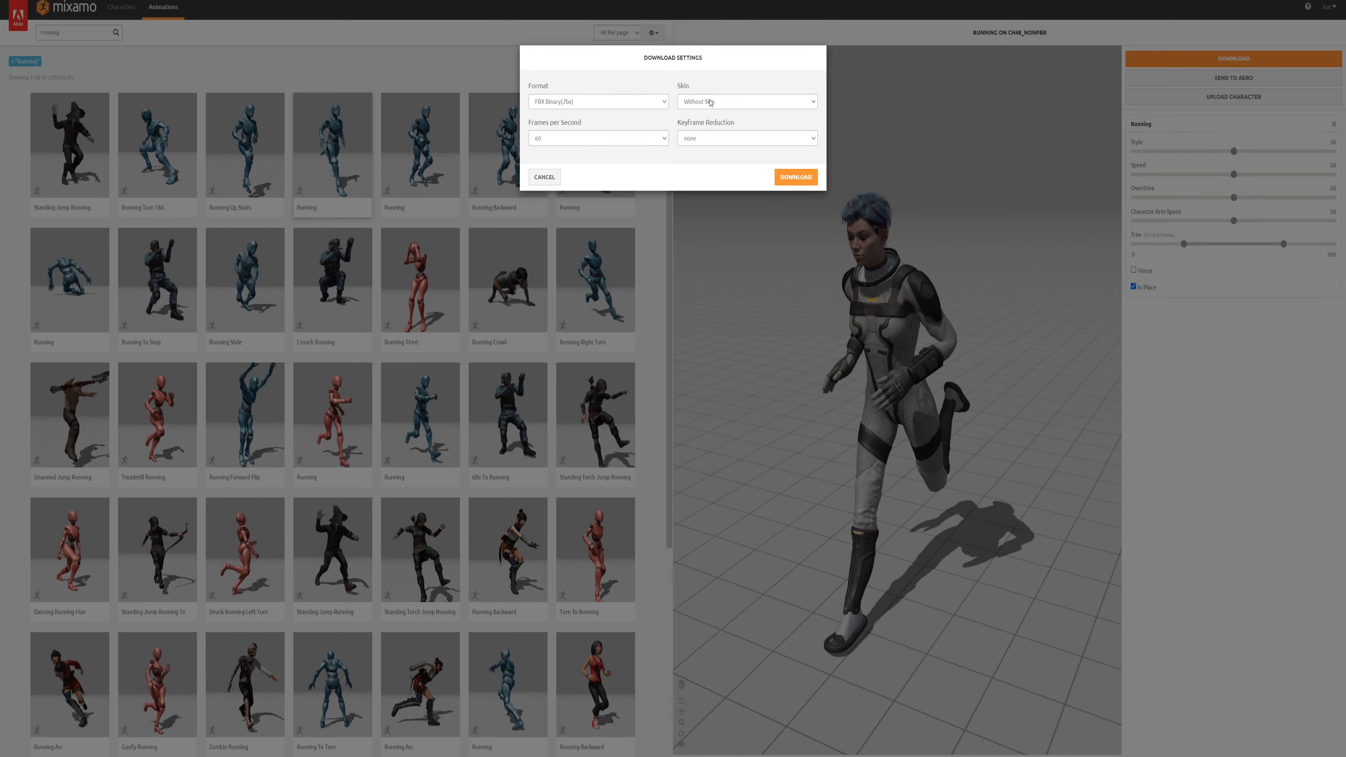
{"action": "left_click", "coordinate": [795, 177]}
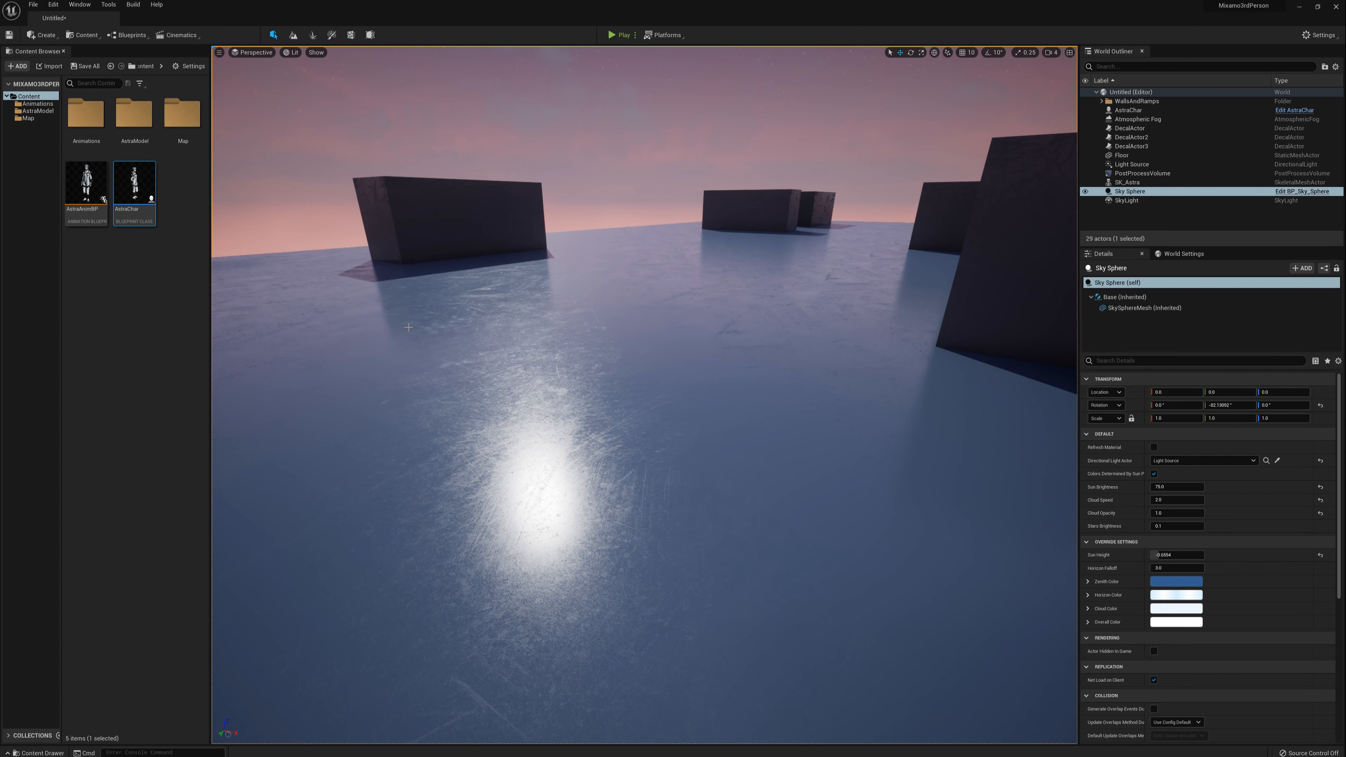
- In Unreal Editor, import the downloaded Running FBX into the Animations folder using the SK_Astra_Skeleton skeleton
{"action": "left_click", "coordinate": [81, 116]}
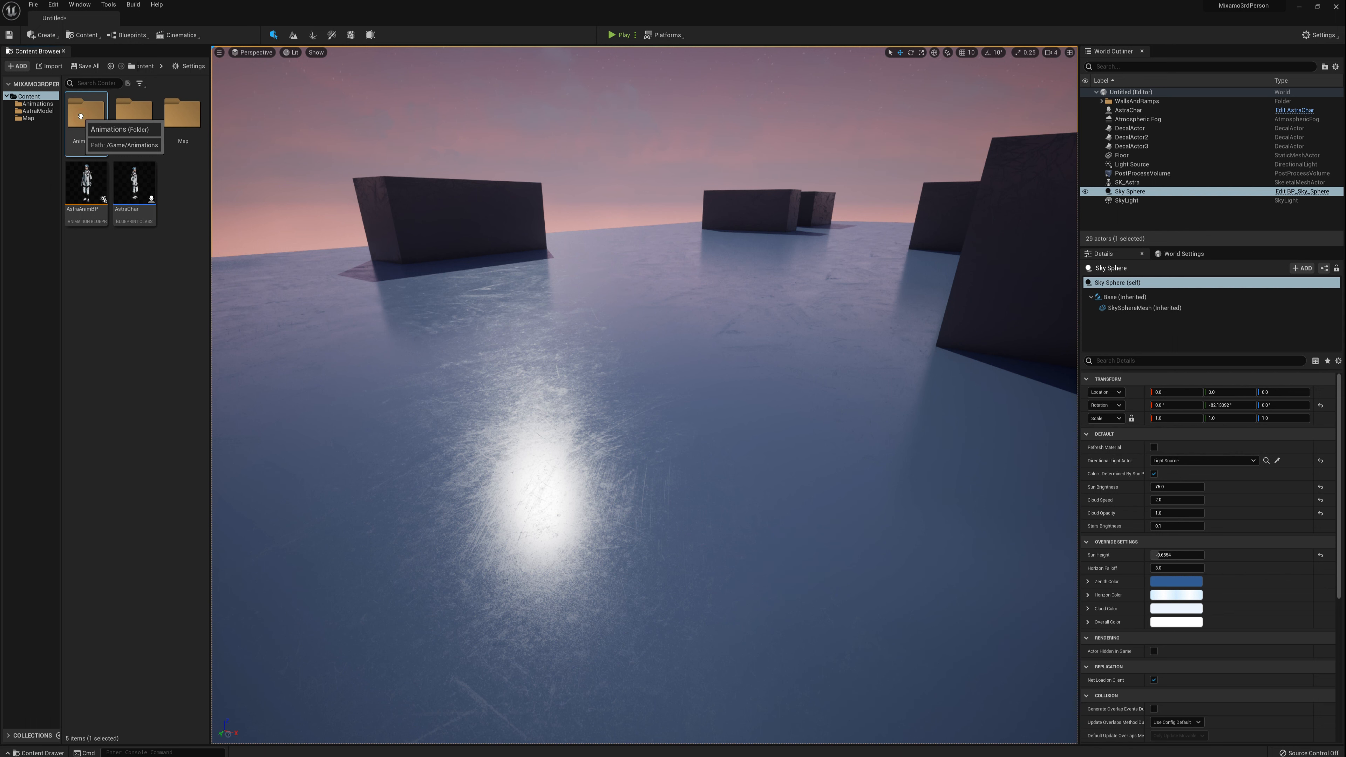
{"action": "double_click", "coordinate": [81, 116]}
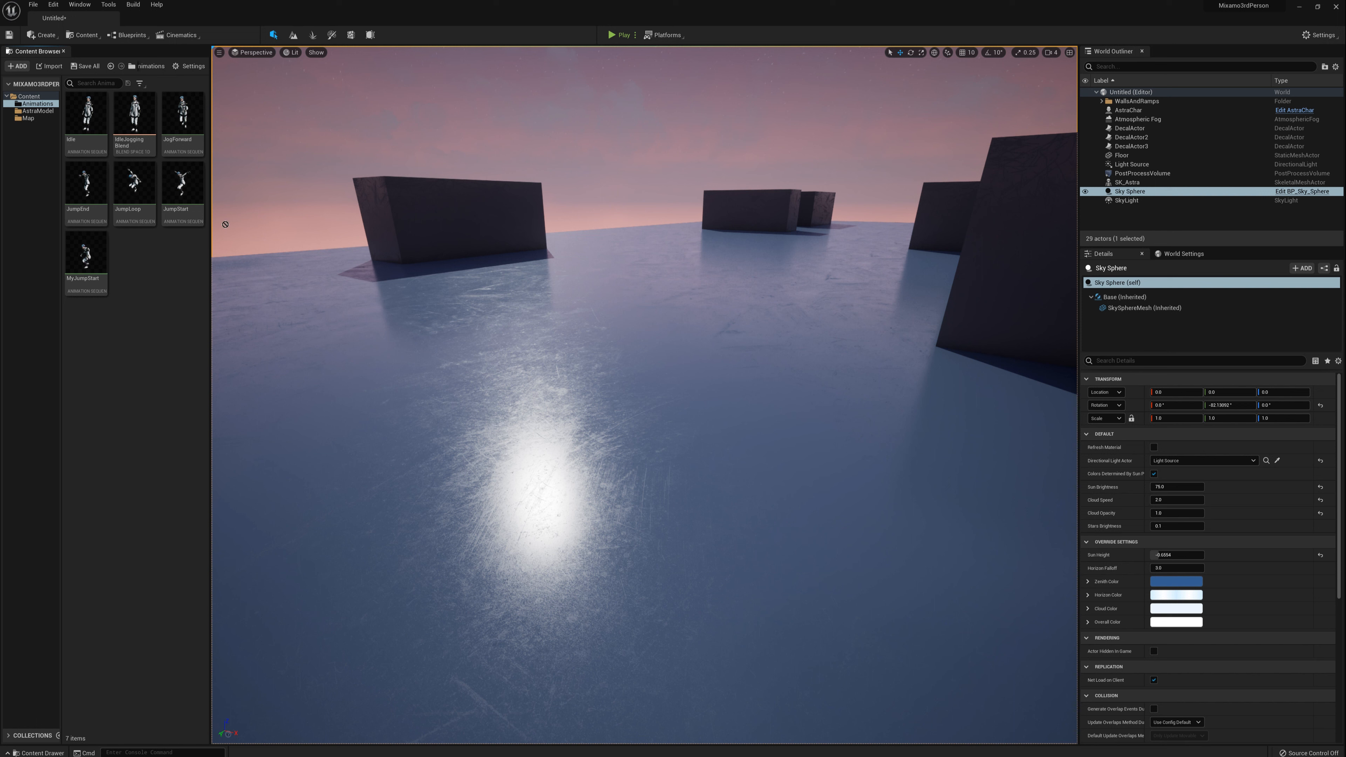
{"action": "left_click_drag", "start_coordinate": [135, 327], "coordinate": [136, 329]}
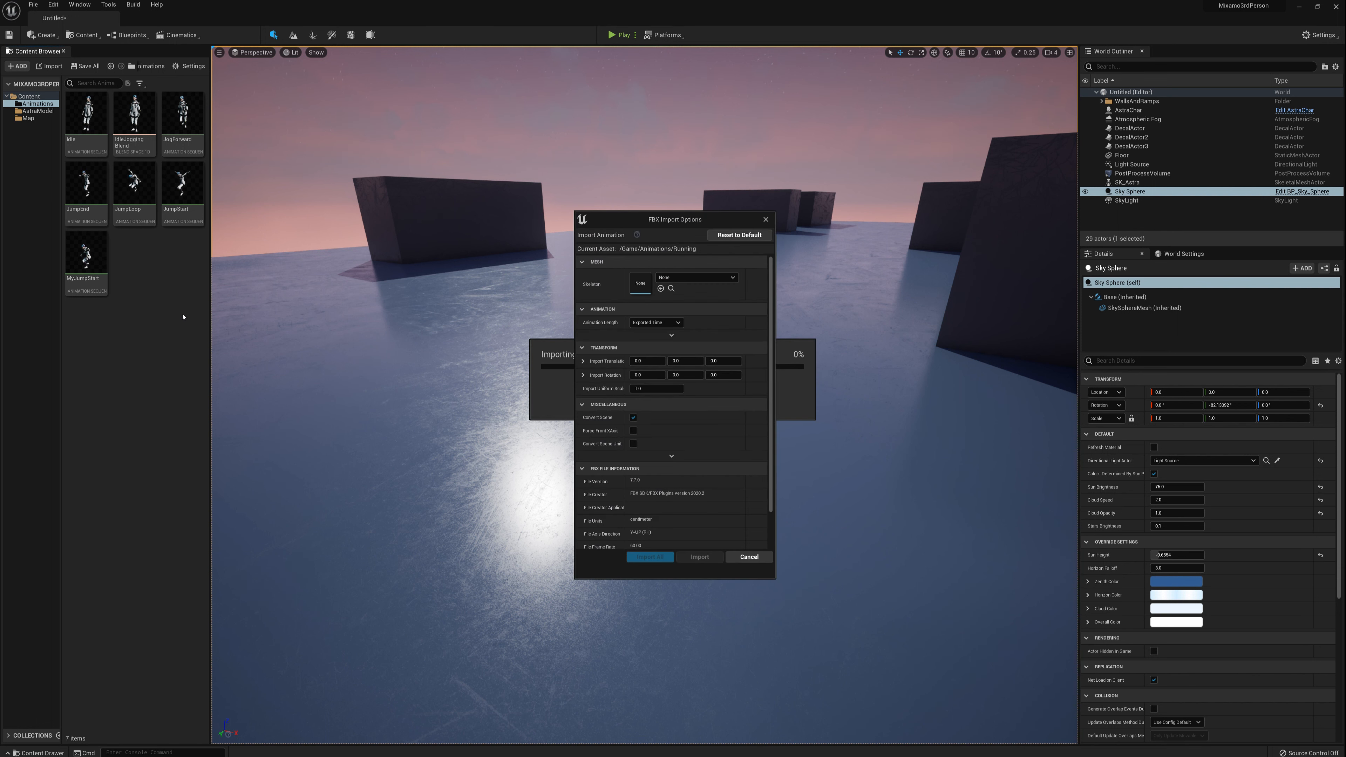
{"action": "left_click", "coordinate": [712, 276]}
{"action": "left_click", "coordinate": [694, 355]}
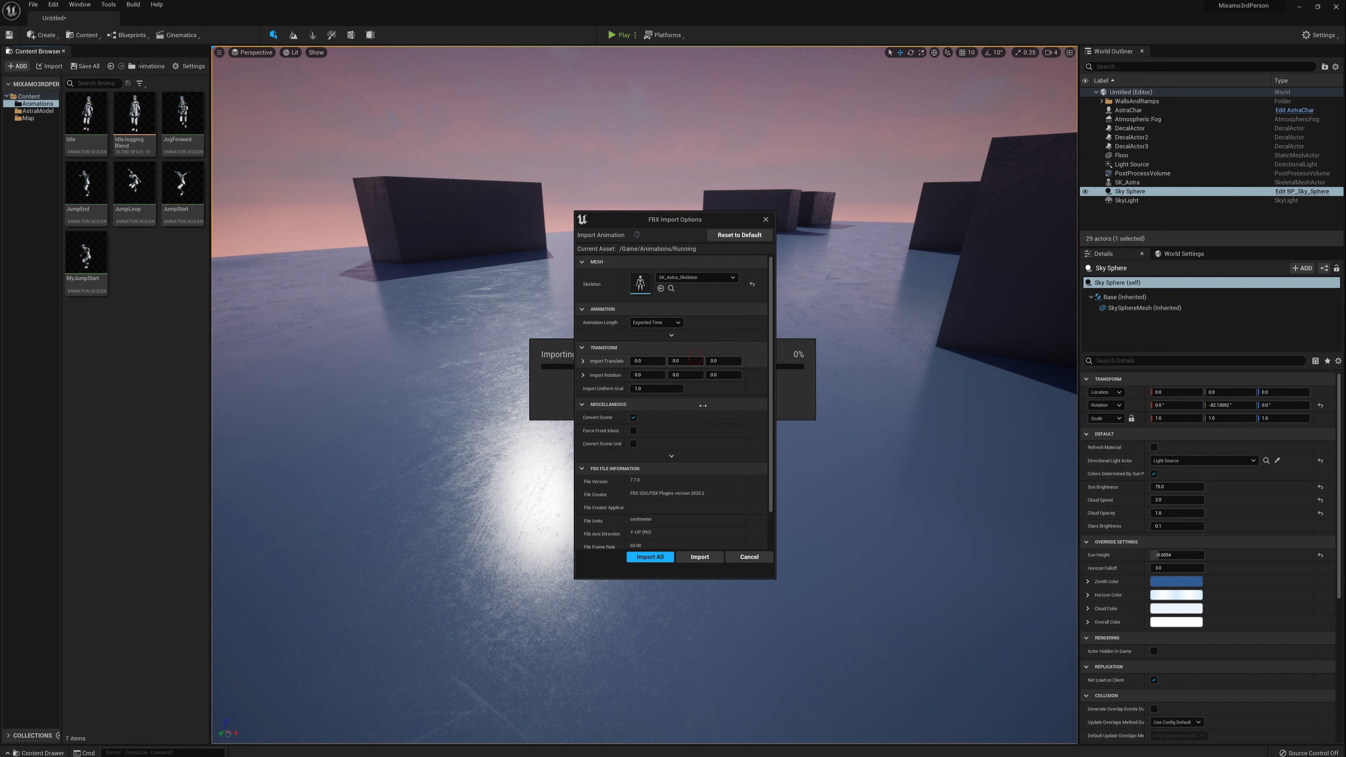
{"action": "left_click", "coordinate": [700, 556]}
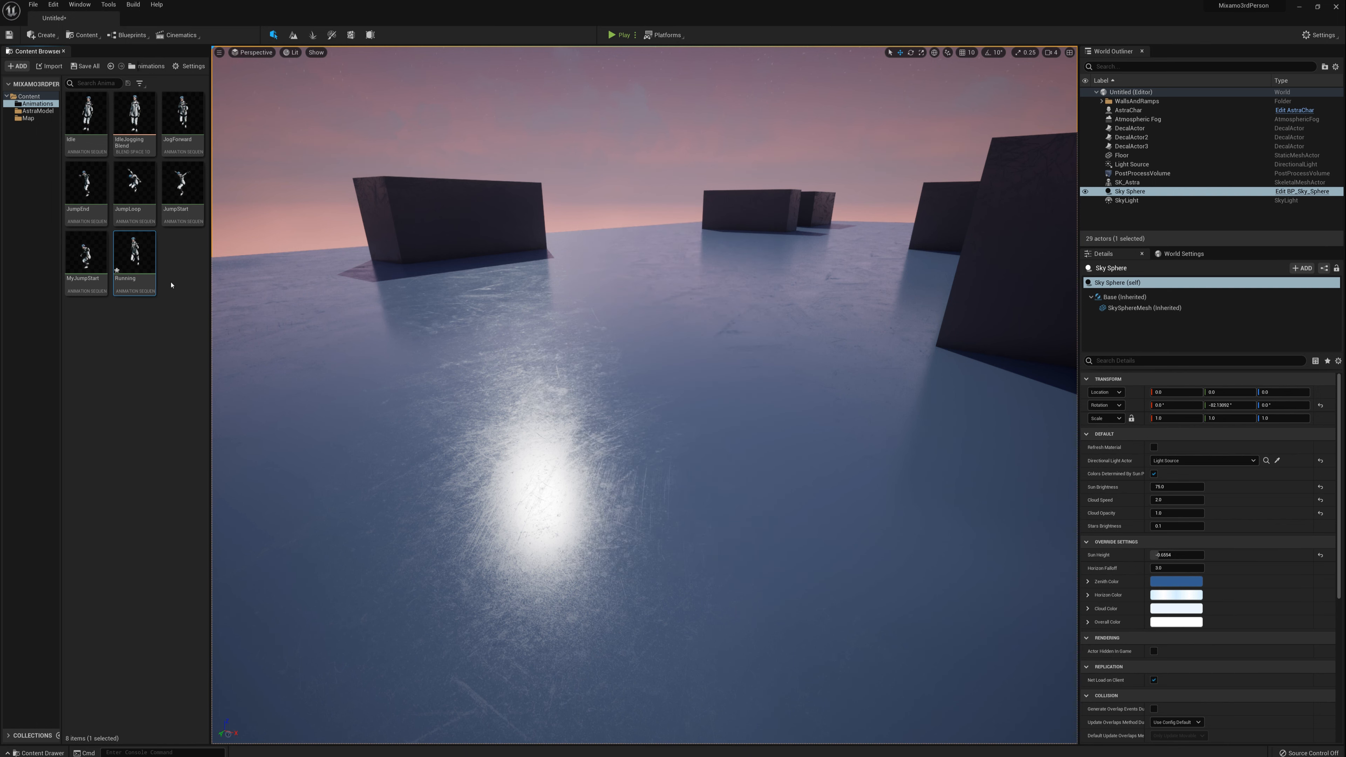
- Open the IdleJoggingBlend blend space and preview its blend between the idle and jogging samples
{"action": "mouse_move", "coordinate": [140, 259]}
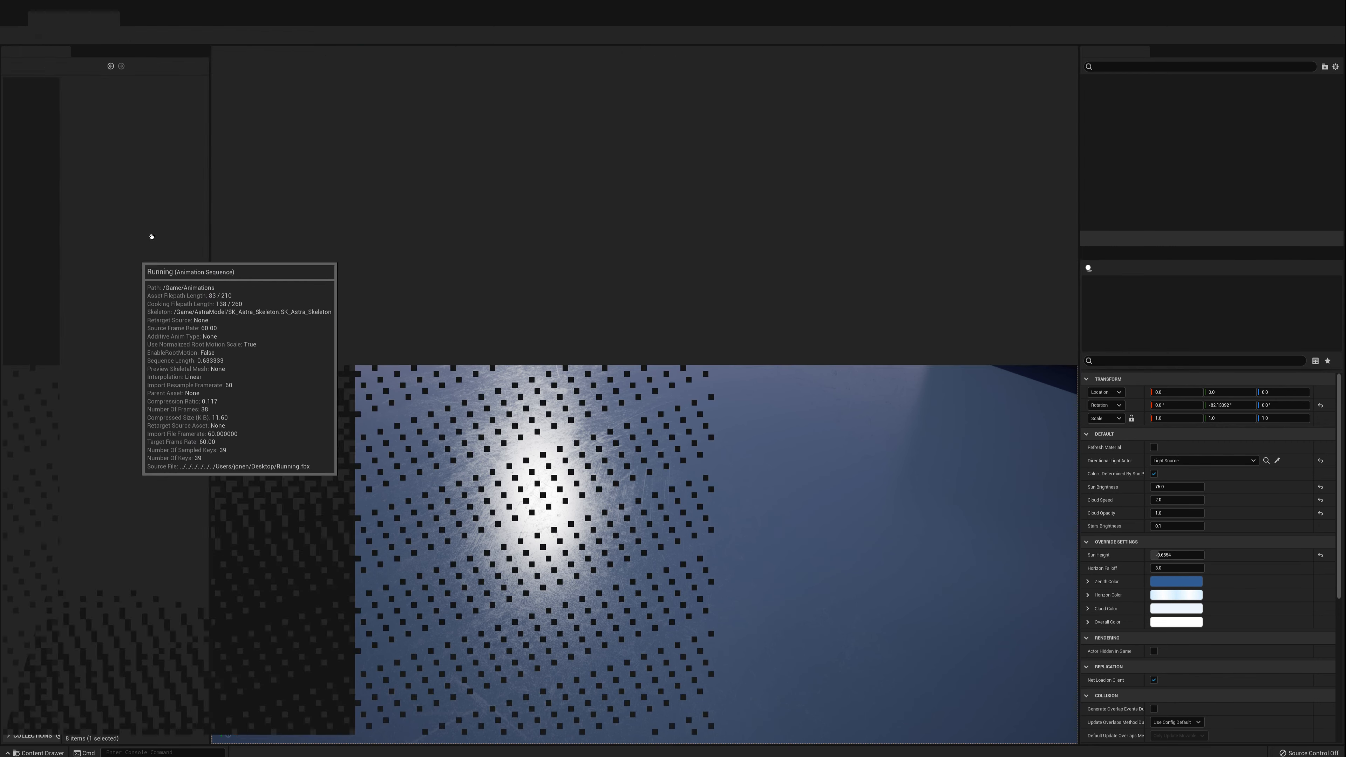
{"action": "mouse_move", "coordinate": [140, 128]}
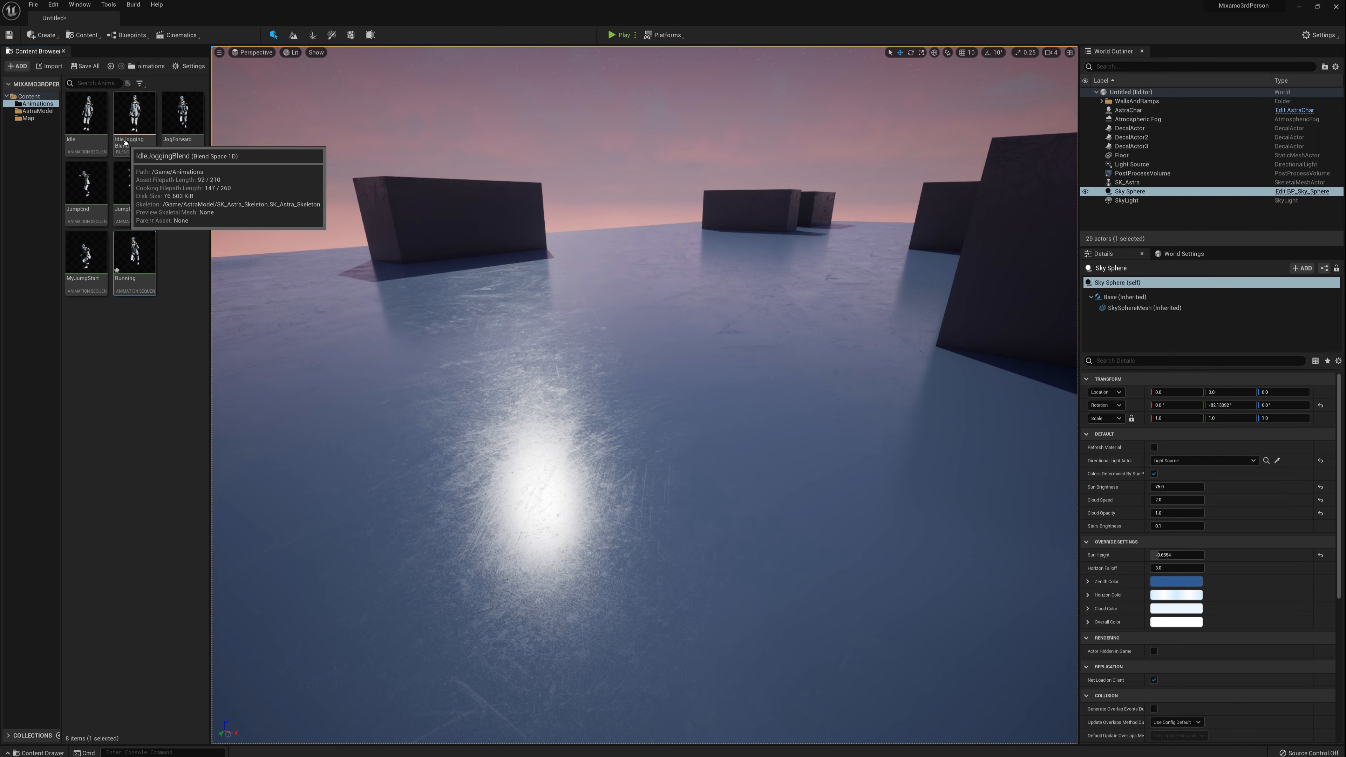
{"action": "double_click", "coordinate": [135, 128]}
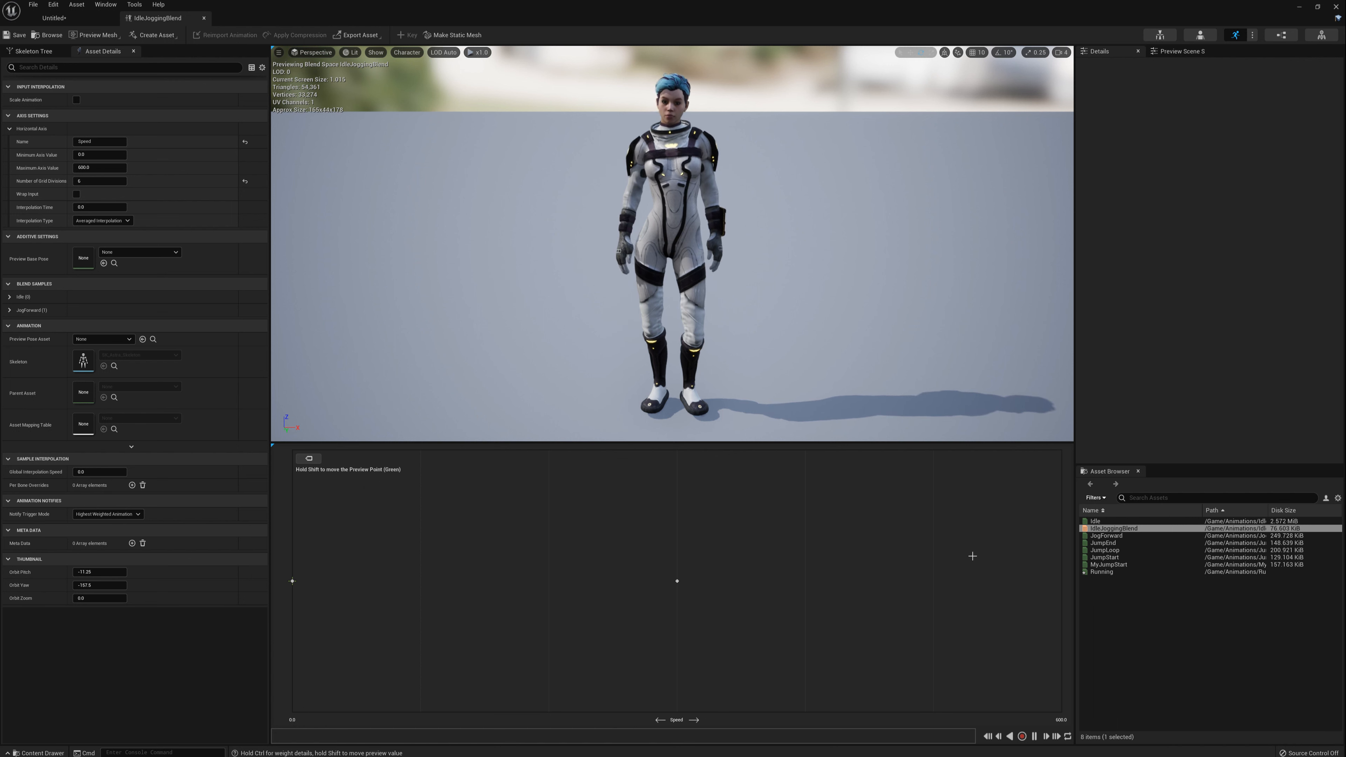
{"action": "mouse_move", "coordinate": [677, 580]}
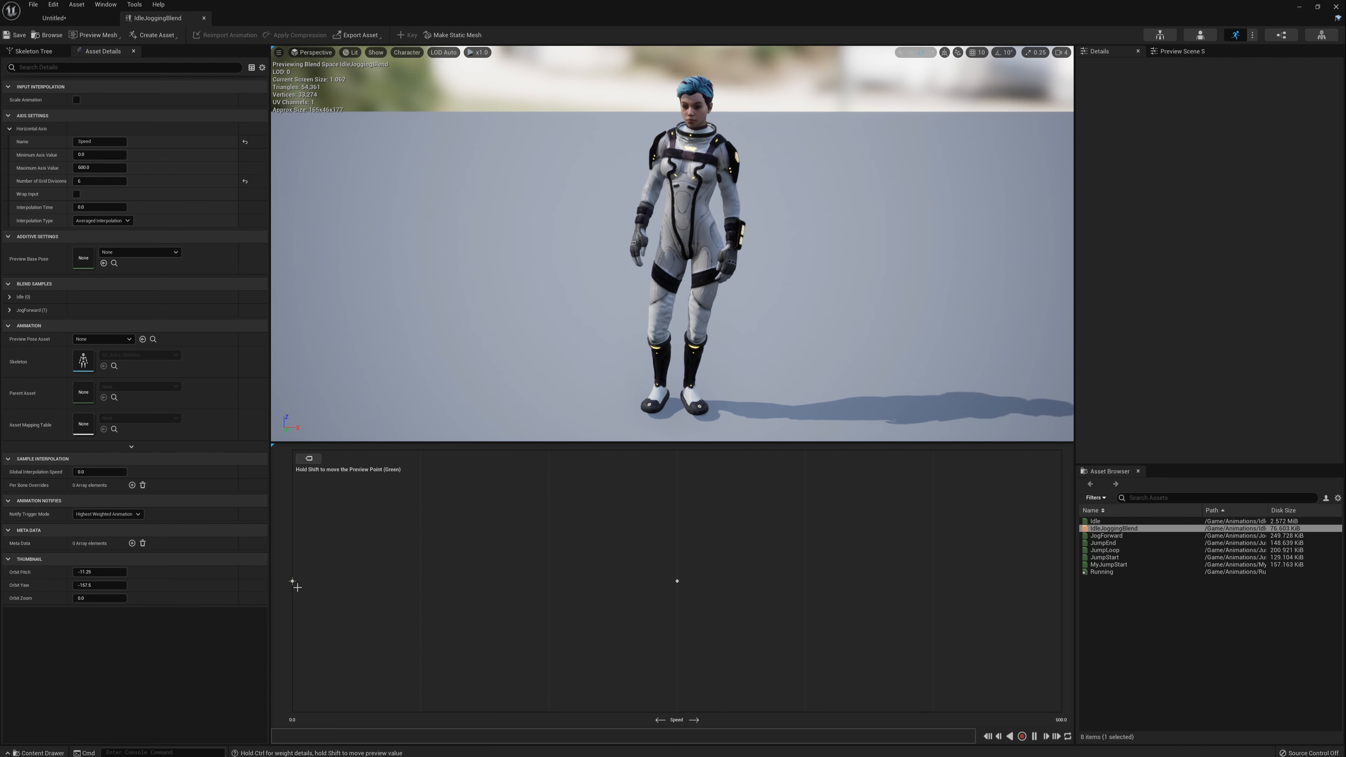
{"action": "mouse_move", "coordinate": [297, 588]}
{"action": "left_mouse_down", "text": "shift"}
{"action": "mouse_move", "coordinate": [682, 578]}
{"action": "mouse_move", "coordinate": [690, 601]}
{"action": "mouse_move", "coordinate": [687, 579]}
{"action": "mouse_move", "coordinate": [1054, 583]}
{"action": "mouse_move", "coordinate": [679, 599]}
{"action": "mouse_move", "coordinate": [296, 587]}
{"action": "left_mouse_up", "text": "shift"}
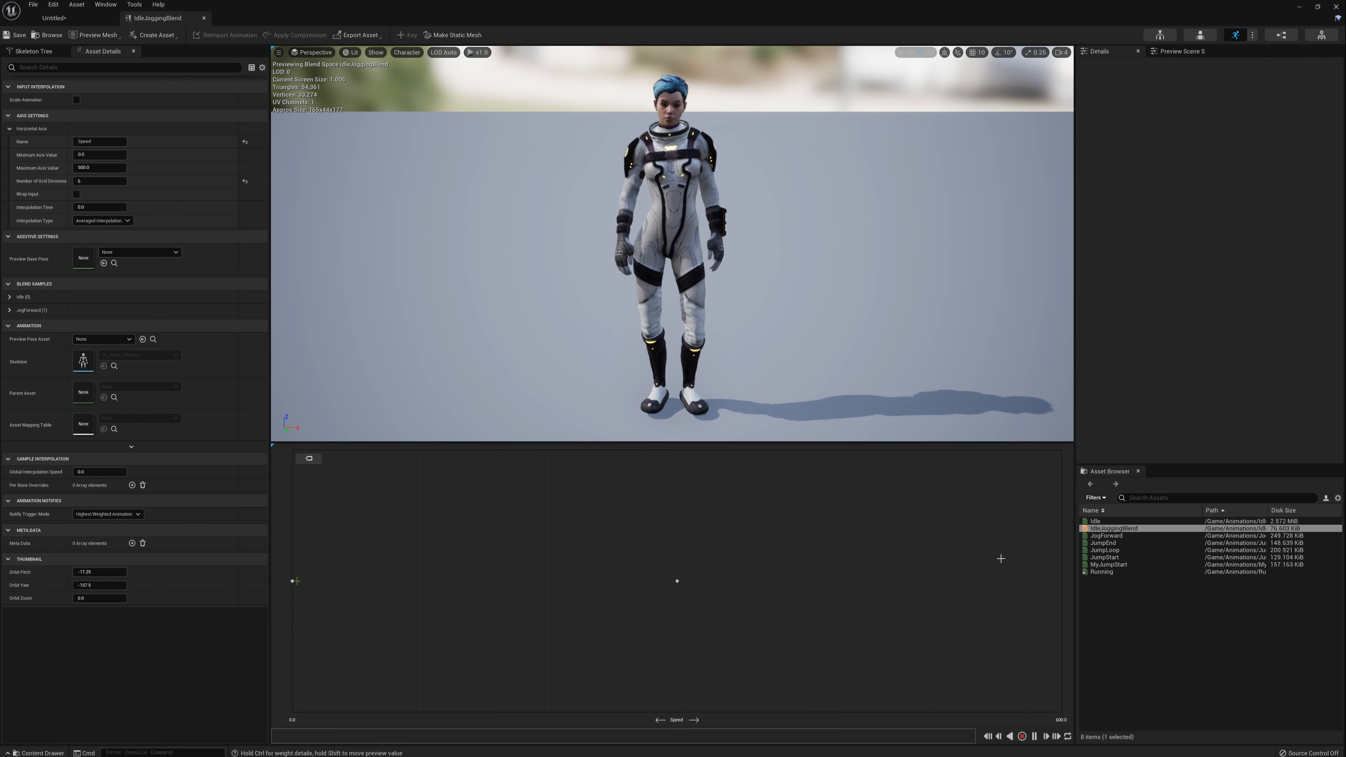
- Set the Speed axis maximum to 1200 and its number of grid divisions to 12
{"action": "left_click", "coordinate": [98, 168]}
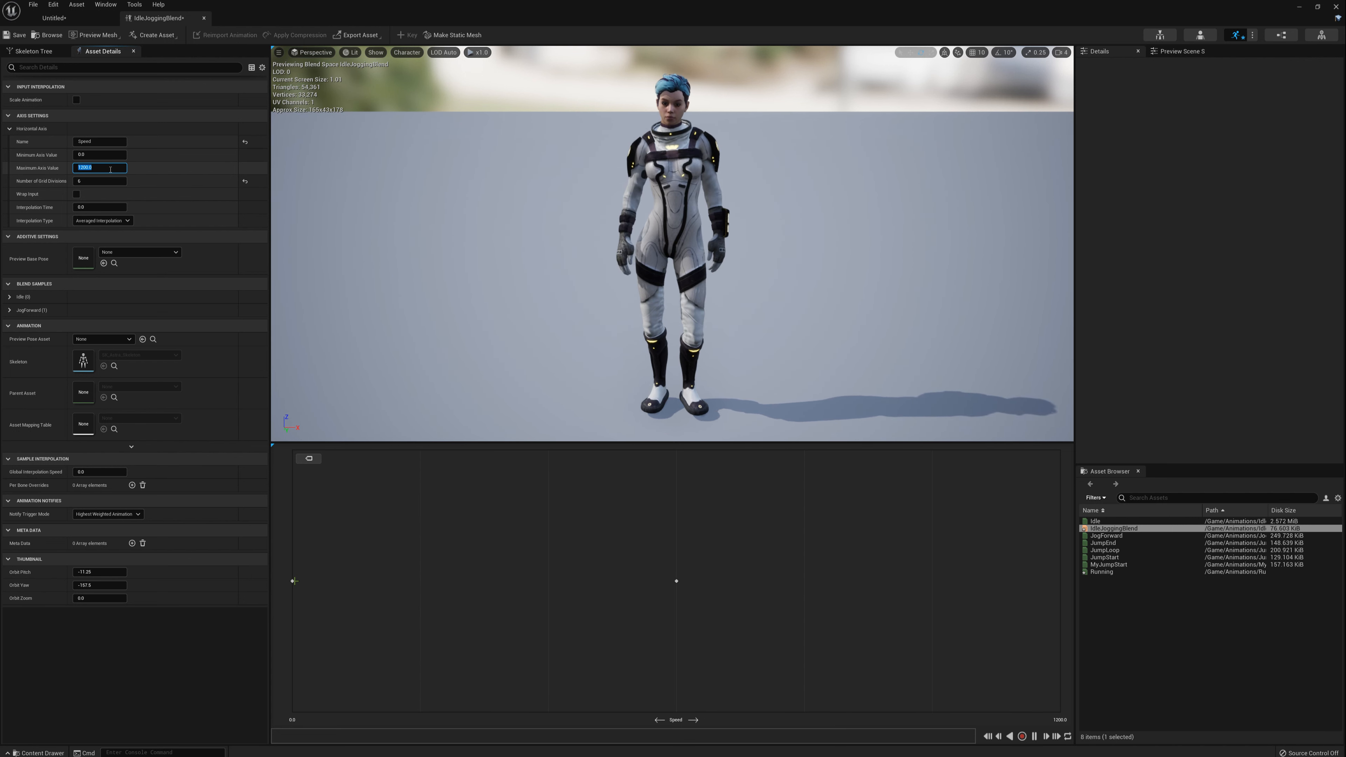
{"action": "left_click", "coordinate": [86, 182]}
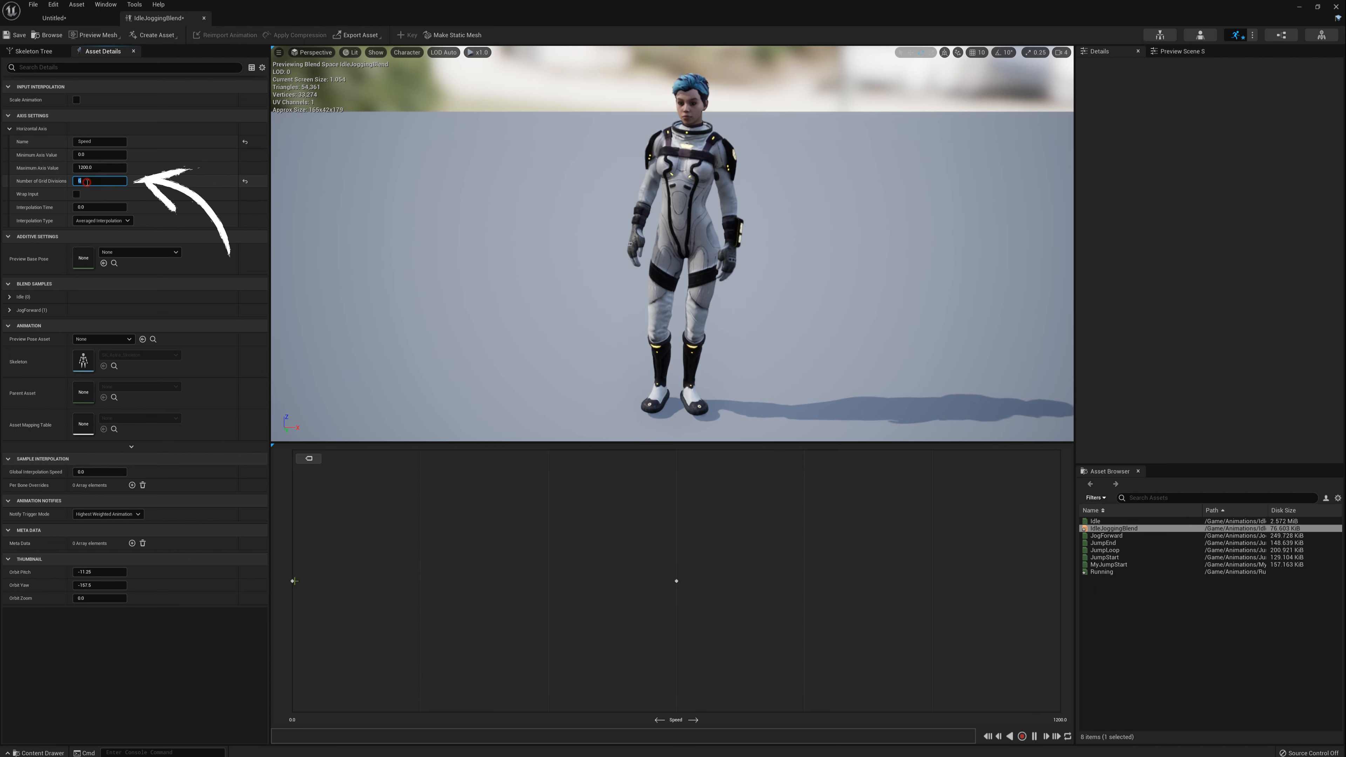
{"action": "type", "text": "12"}
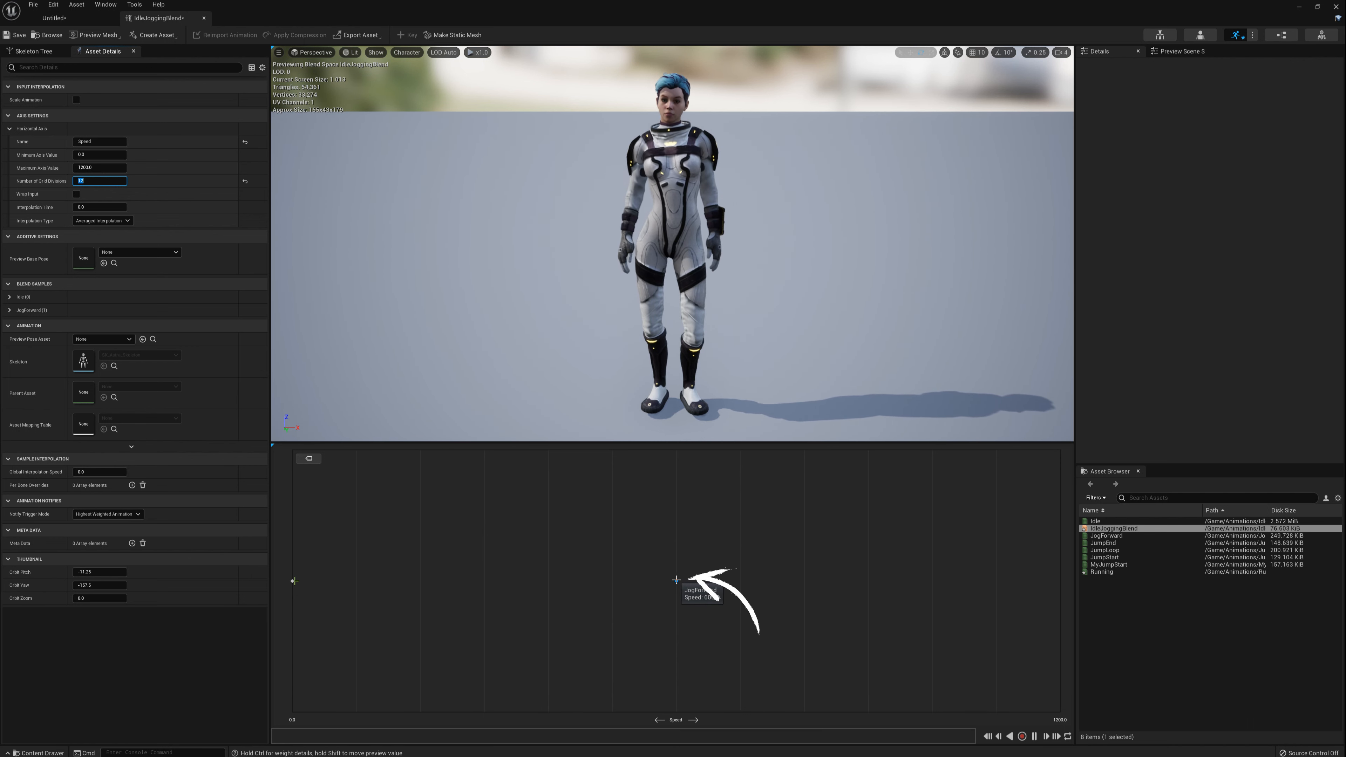
- Move the JogForward sample to speed 300 and add the Running animation as a sample at speed 1000
{"action": "left_click_drag", "start_coordinate": [676, 580], "coordinate": [485, 581]}
{"action": "left_click", "coordinate": [485, 581]}
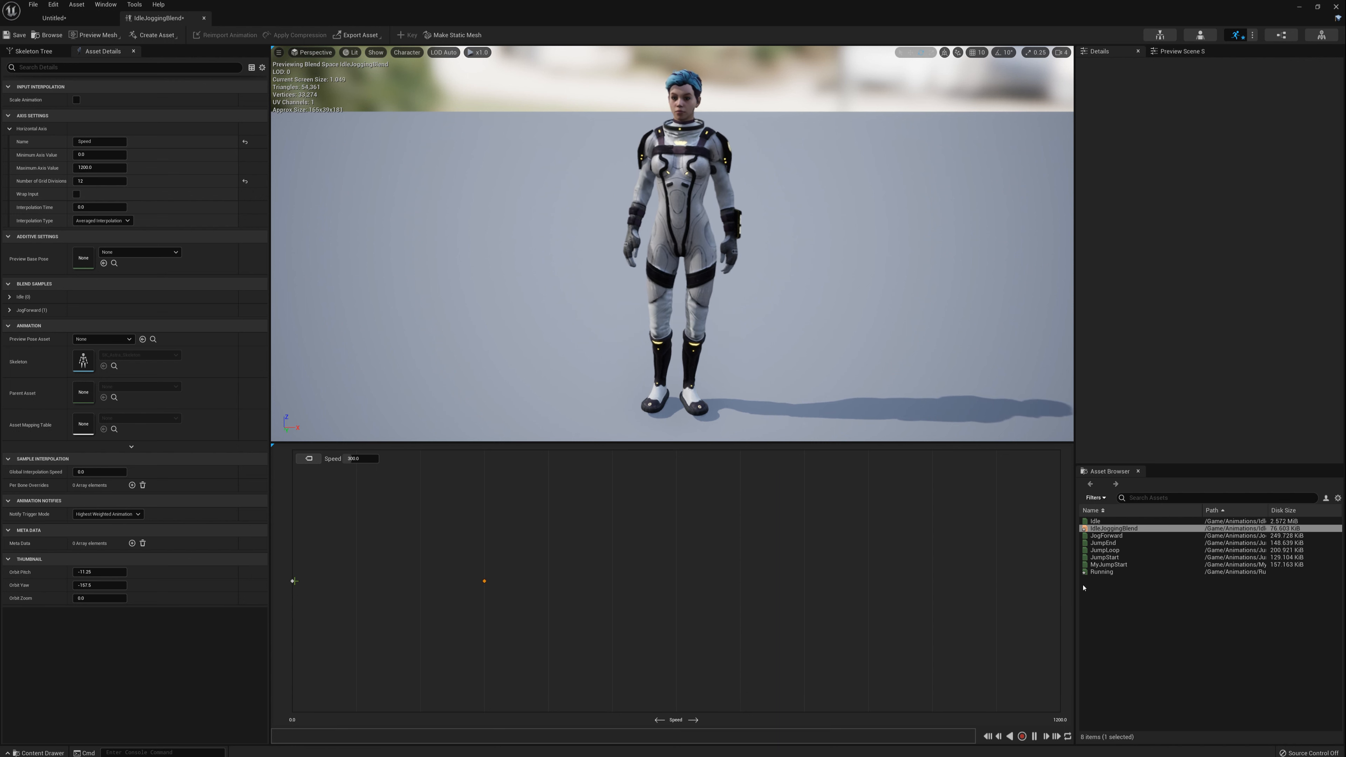
{"action": "mouse_move", "coordinate": [1102, 572]}
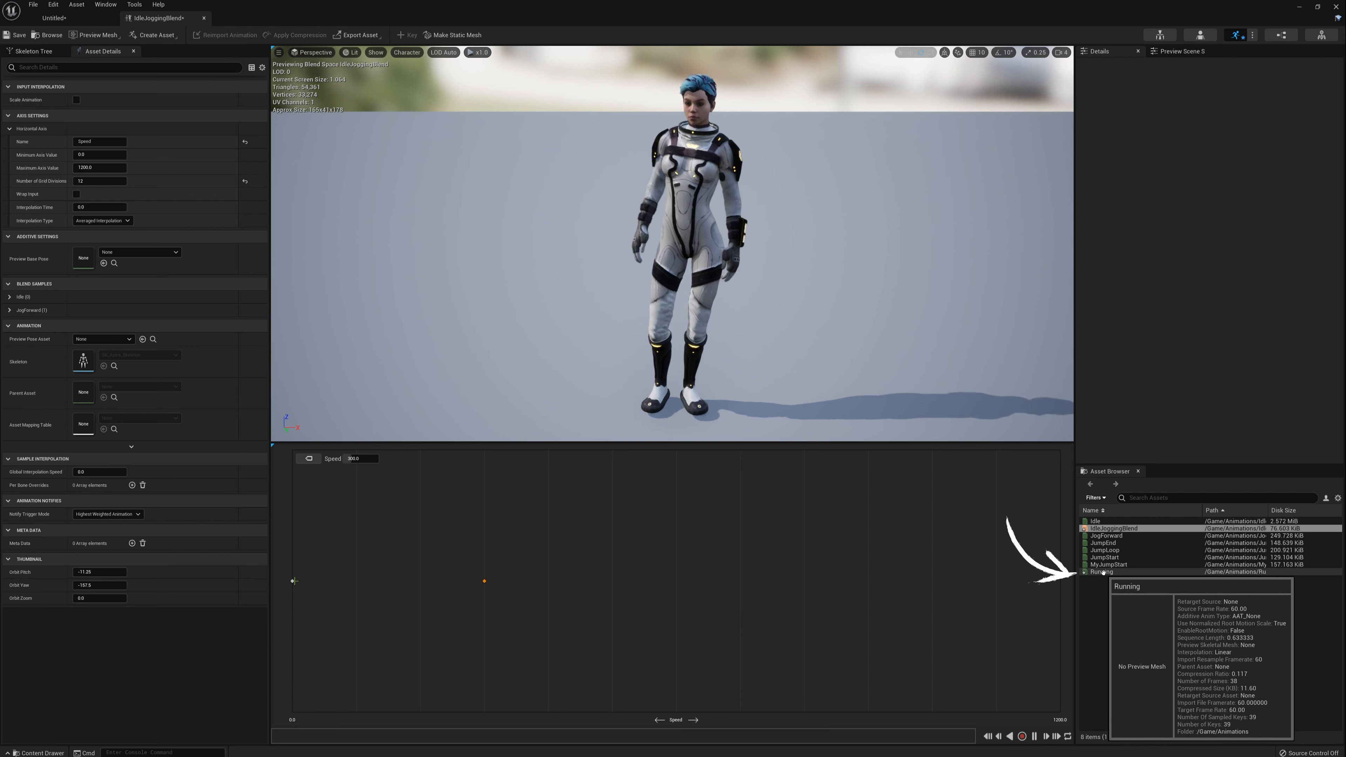
{"action": "left_click_drag", "start_coordinate": [1102, 573], "coordinate": [931, 581]}
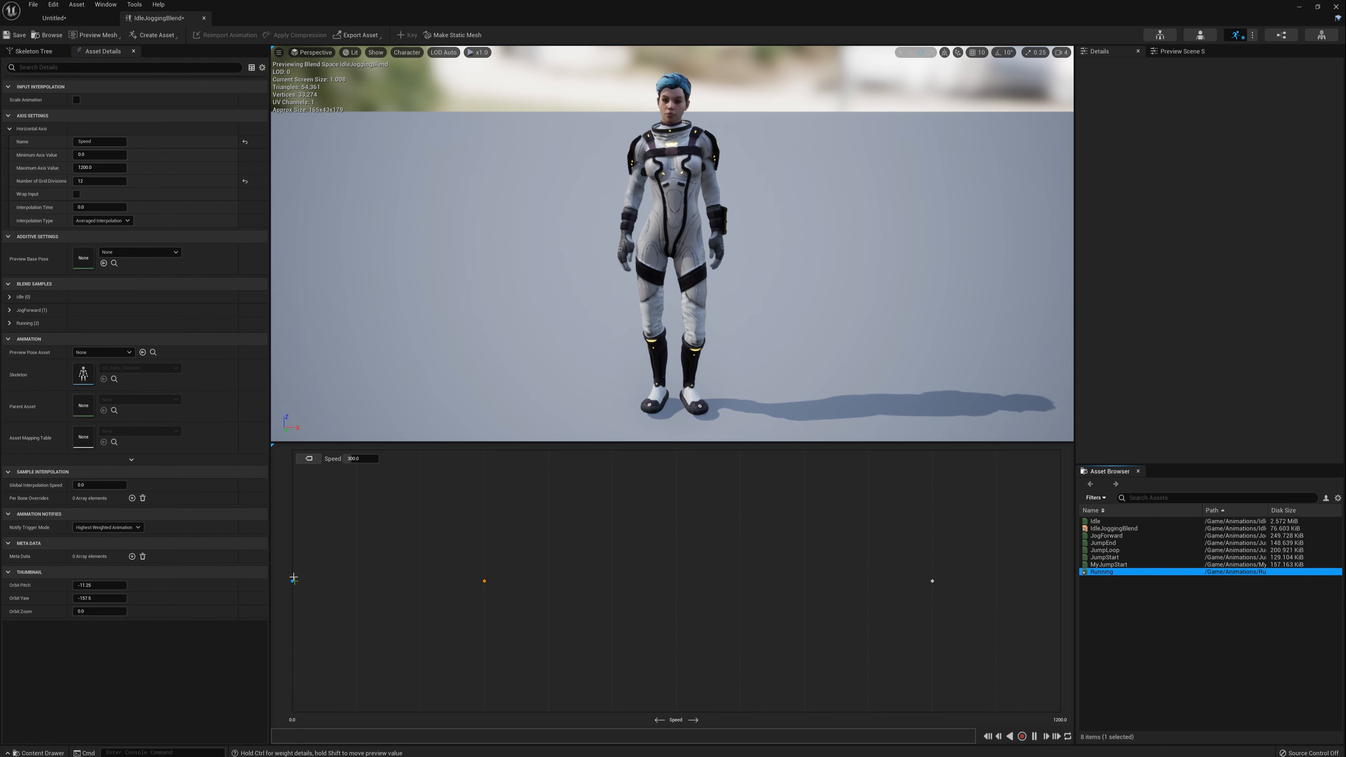
- Preview the blend by moving the preview point from idle past the jog sample to about speed 600
{"action": "mouse_move", "coordinate": [294, 578]}
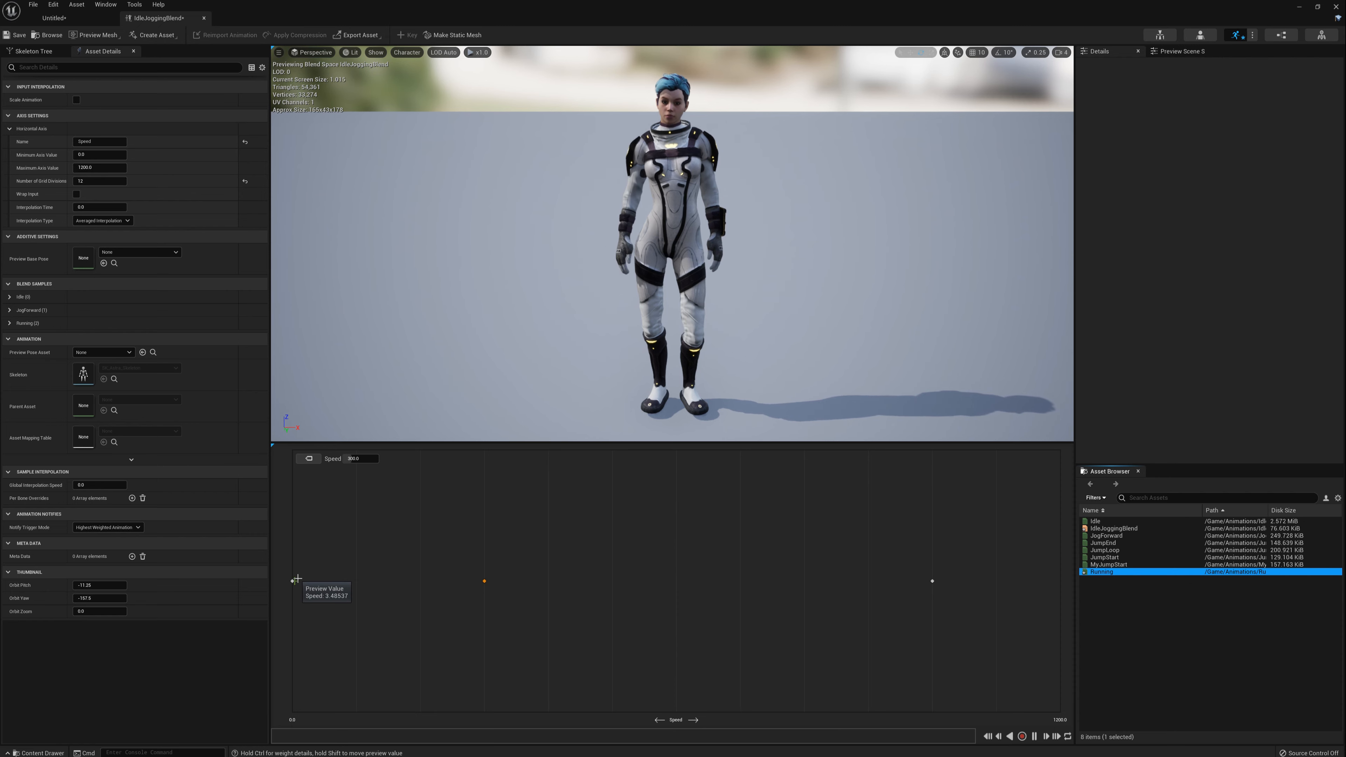
{"action": "mouse_move", "coordinate": [297, 580]}
{"action": "left_mouse_down"}
{"action": "mouse_move", "coordinate": [982, 573]}
{"action": "mouse_move", "coordinate": [674, 599]}
{"action": "mouse_move", "coordinate": [674, 583]}
{"action": "left_mouse_up"}
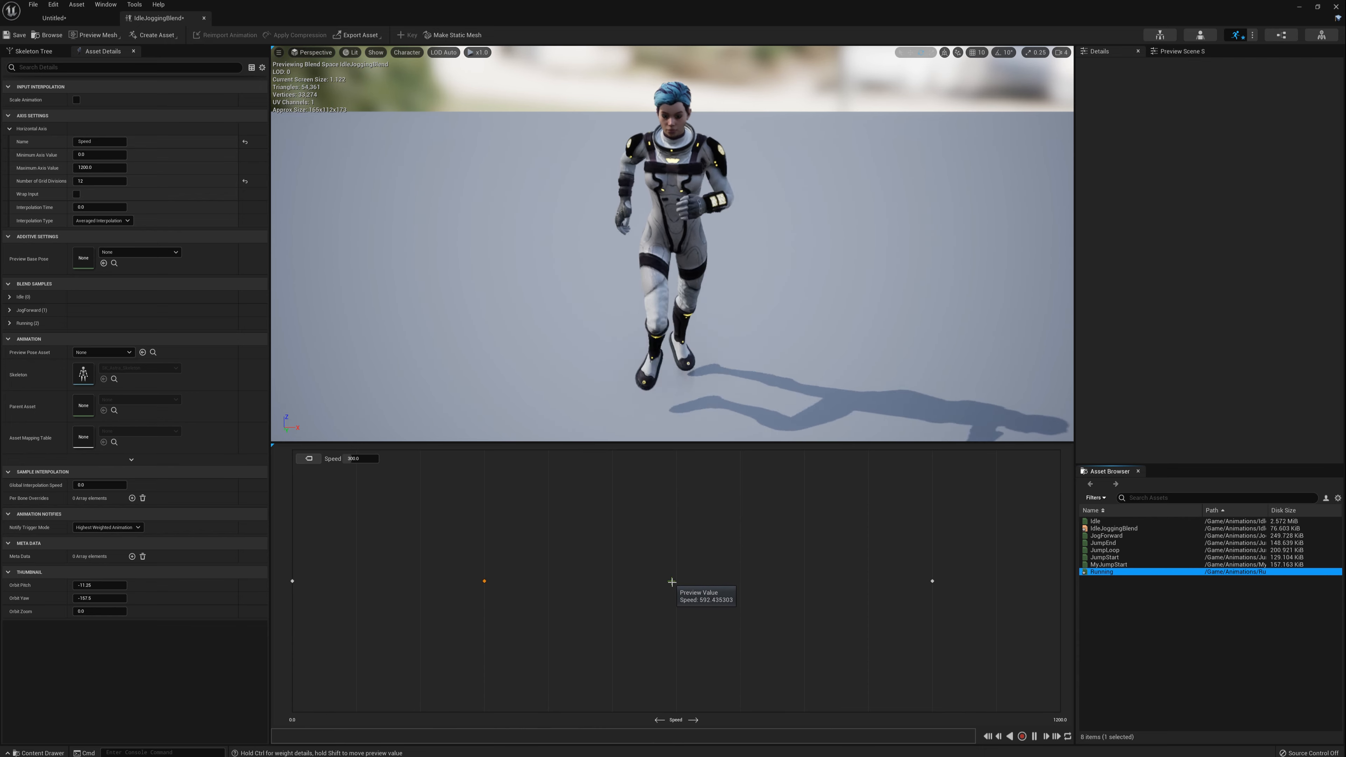
{"action": "mouse_move", "coordinate": [484, 579]}
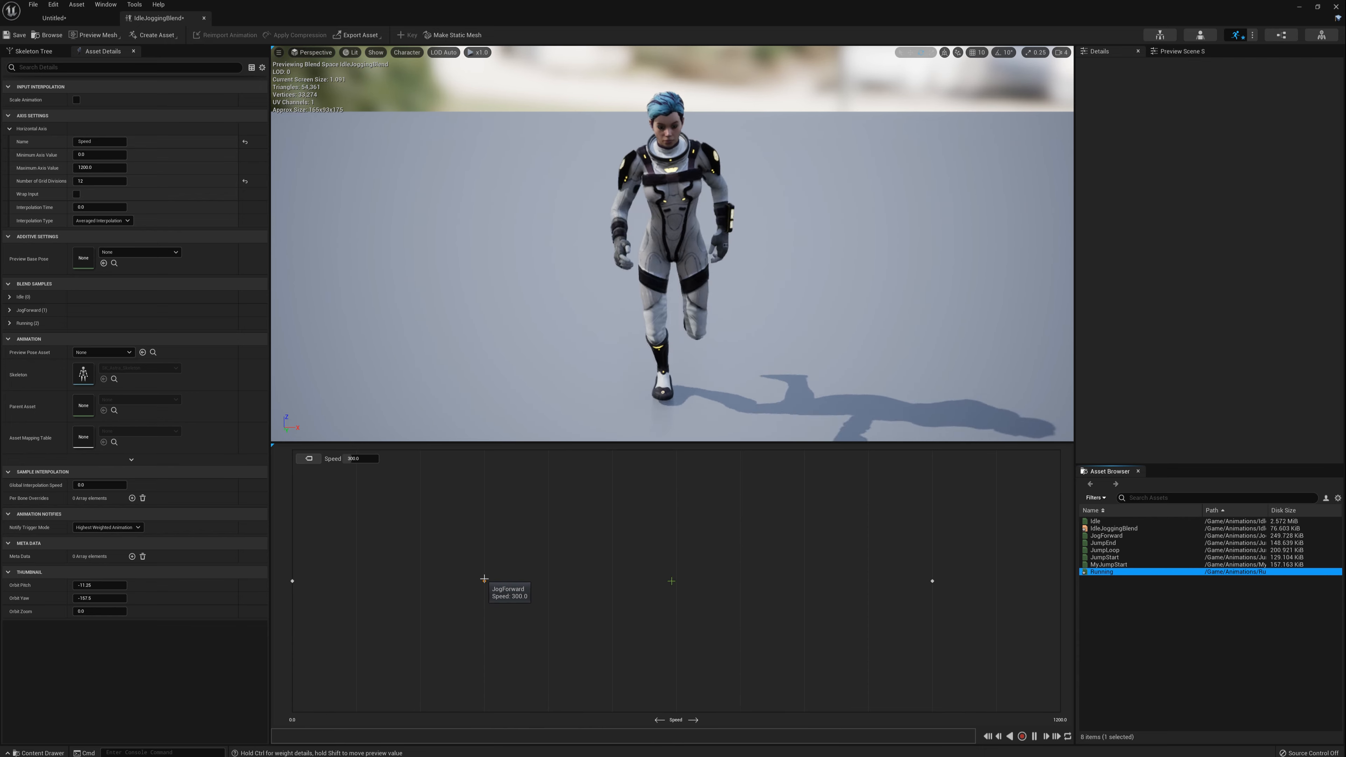
{"action": "key", "text": "shift"}
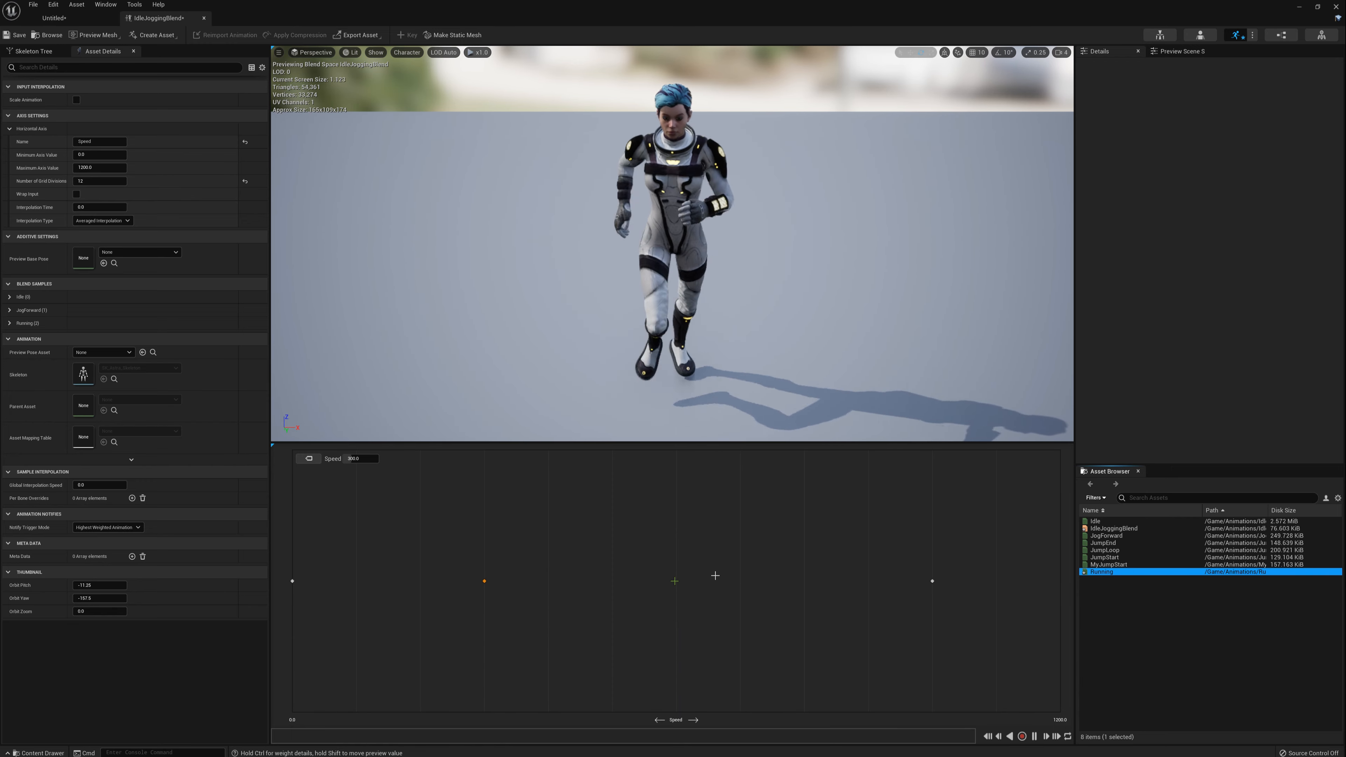
- Add a second JogForward sample at speed 600, and save and close the blend space
{"action": "mouse_move", "coordinate": [1104, 534]}
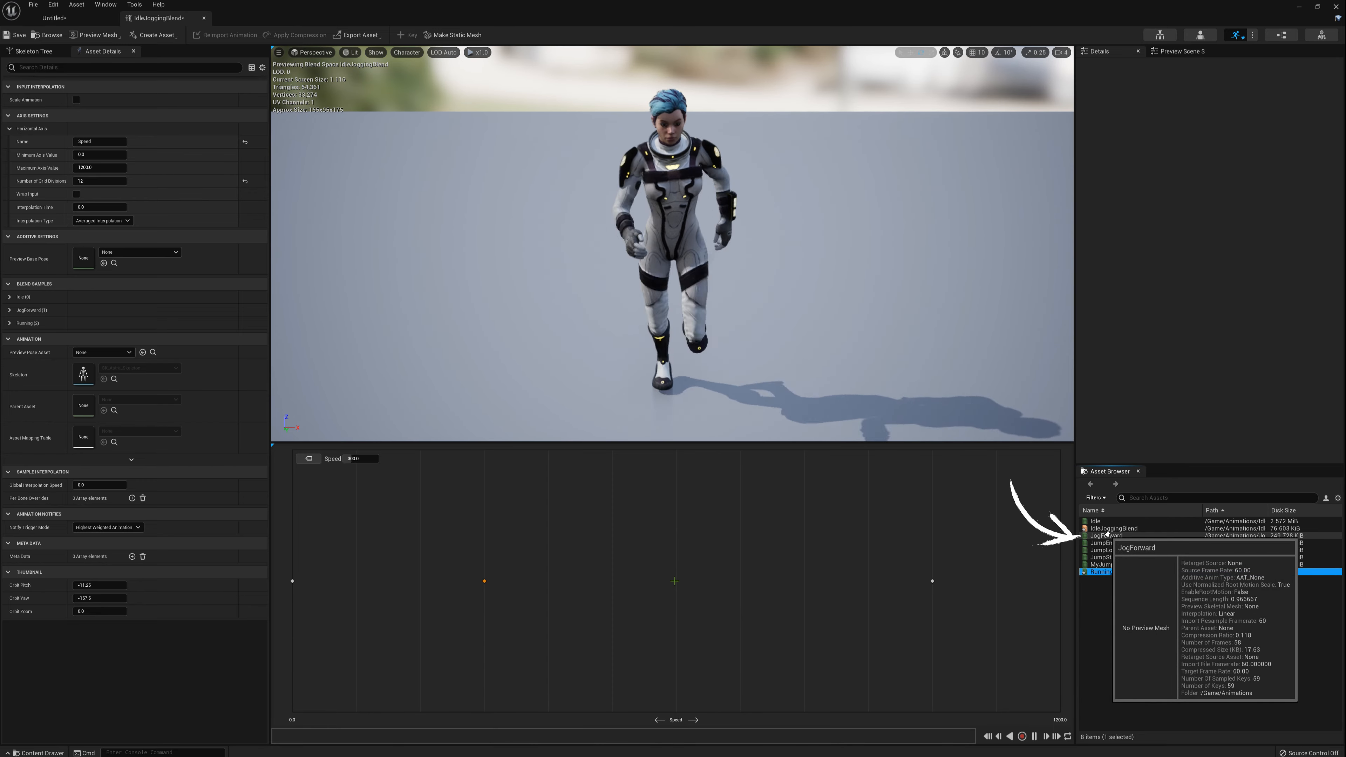
{"action": "left_click_drag", "start_coordinate": [1107, 534], "coordinate": [675, 579]}
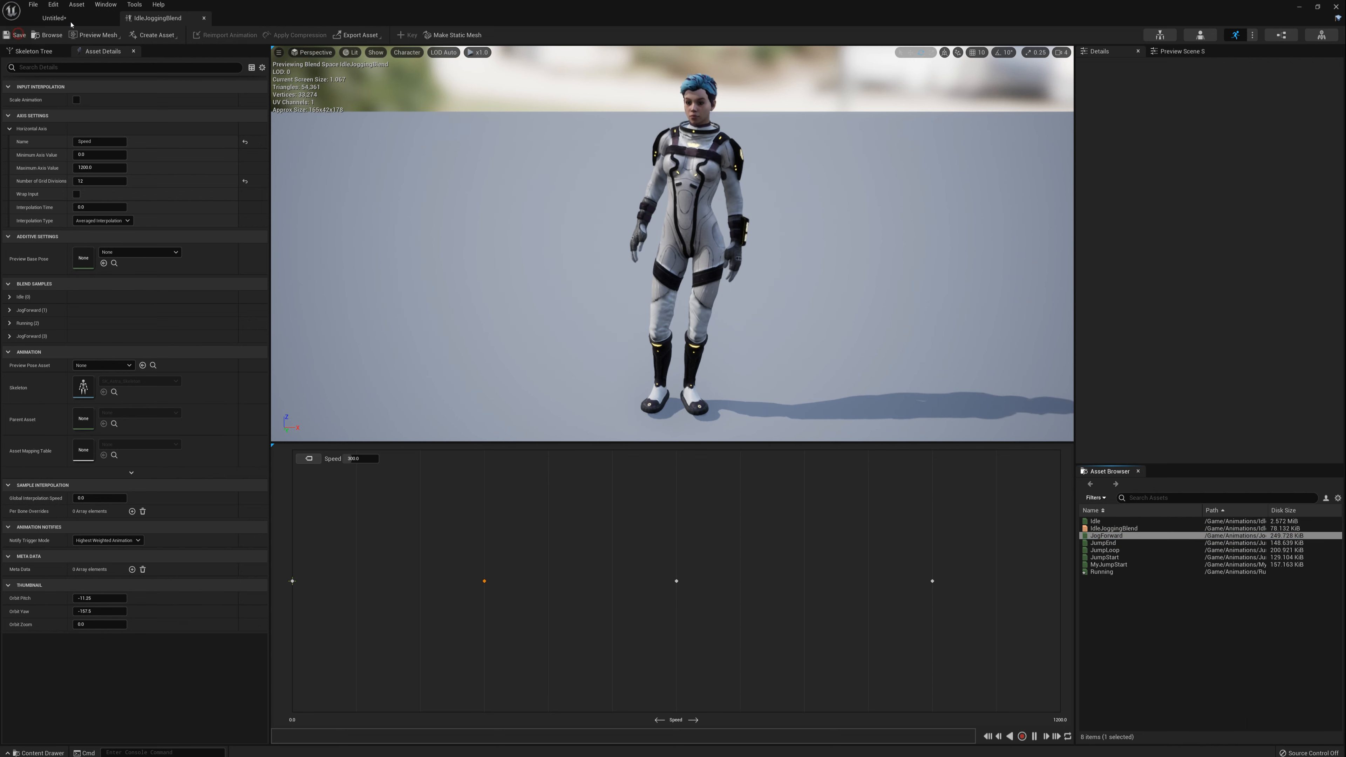
{"action": "left_click", "coordinate": [204, 18]}
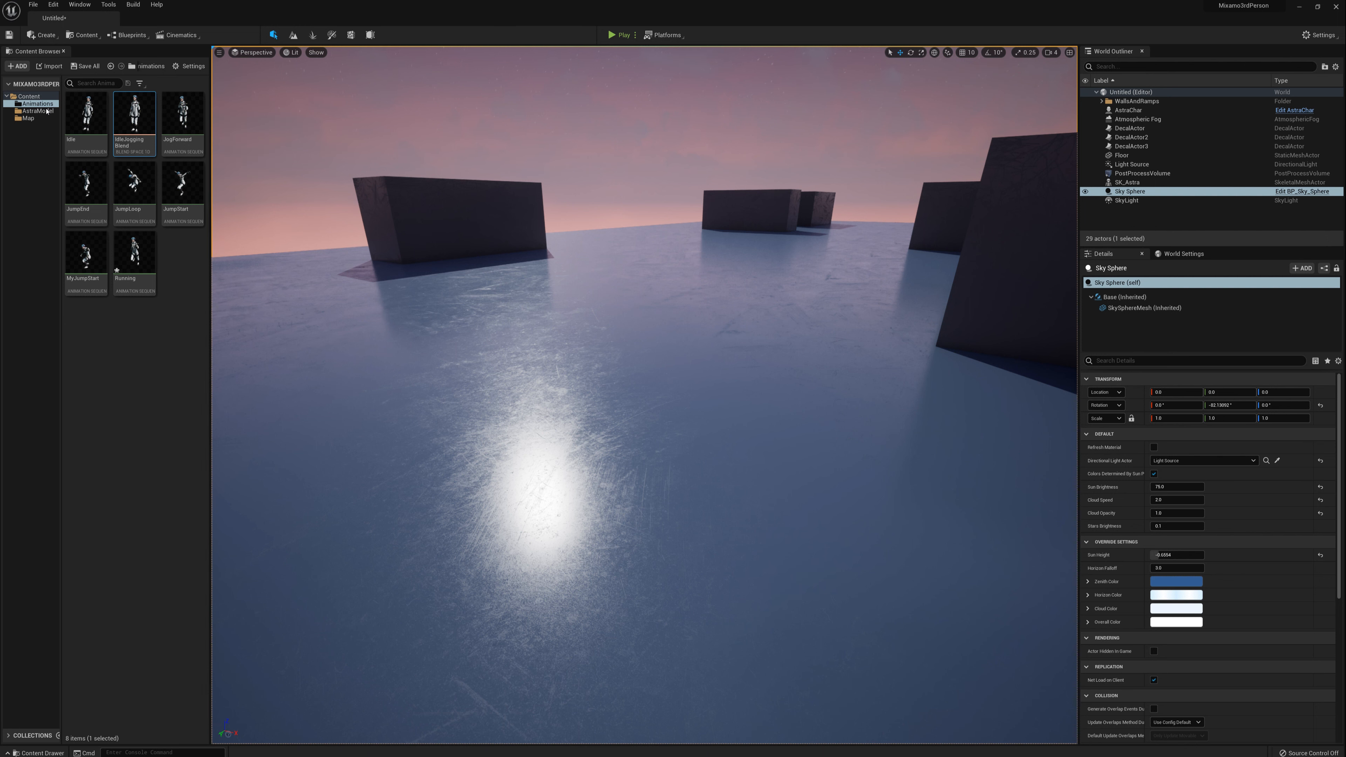
- Open the AstraChar blueprint from the Content folder and reposition the Left Shift event node below the Space Bar jump nodes
{"action": "left_click", "coordinate": [32, 97]}
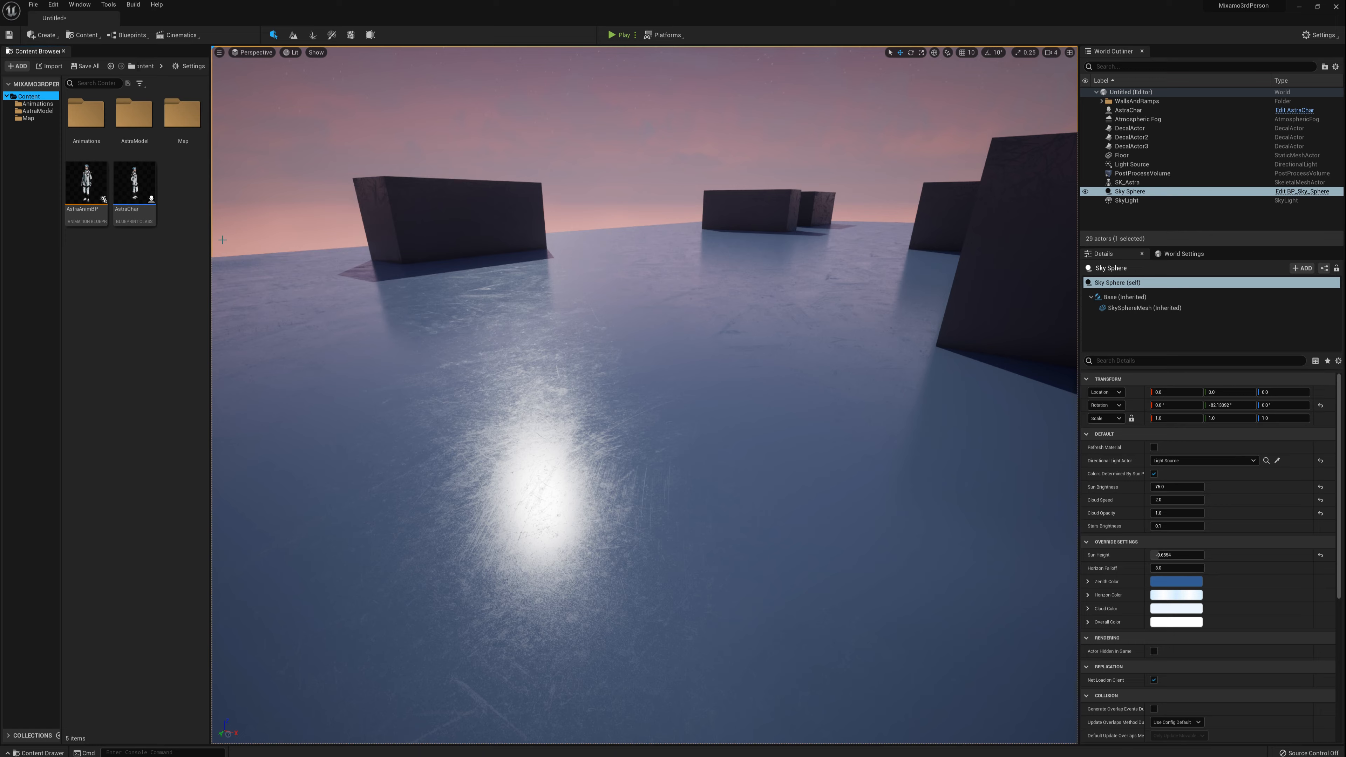
{"action": "left_click", "coordinate": [133, 184]}
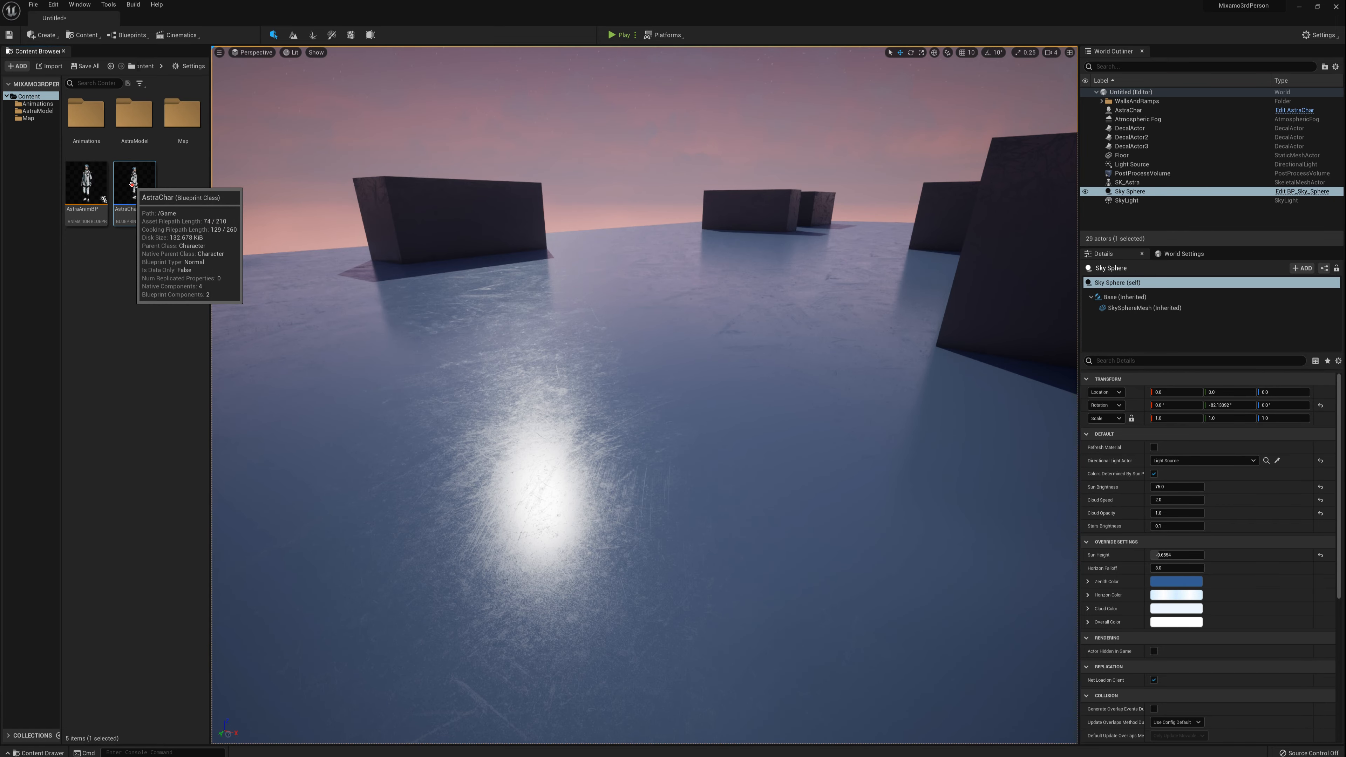
{"action": "double_click", "coordinate": [132, 183]}
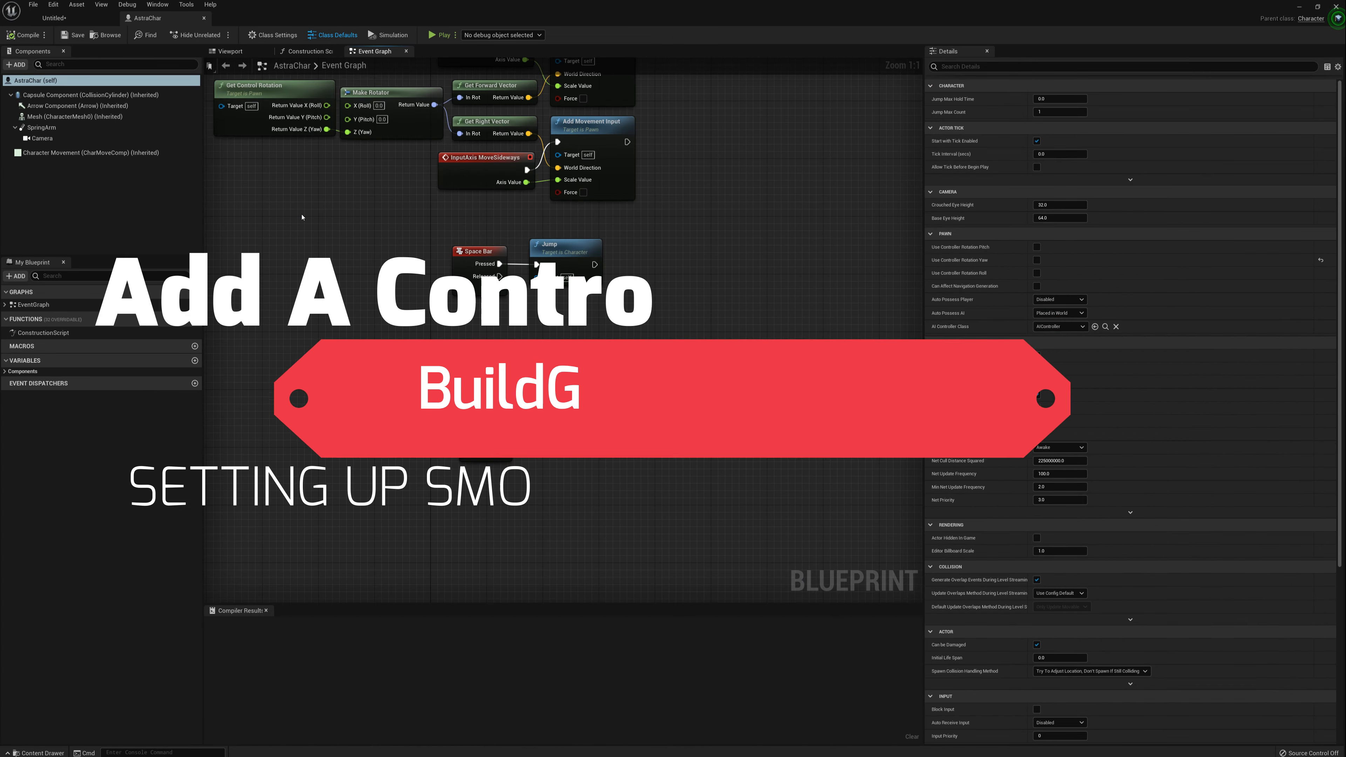
{"action": "right_click_drag", "start_coordinate": [413, 340], "coordinate": [472, 367]}
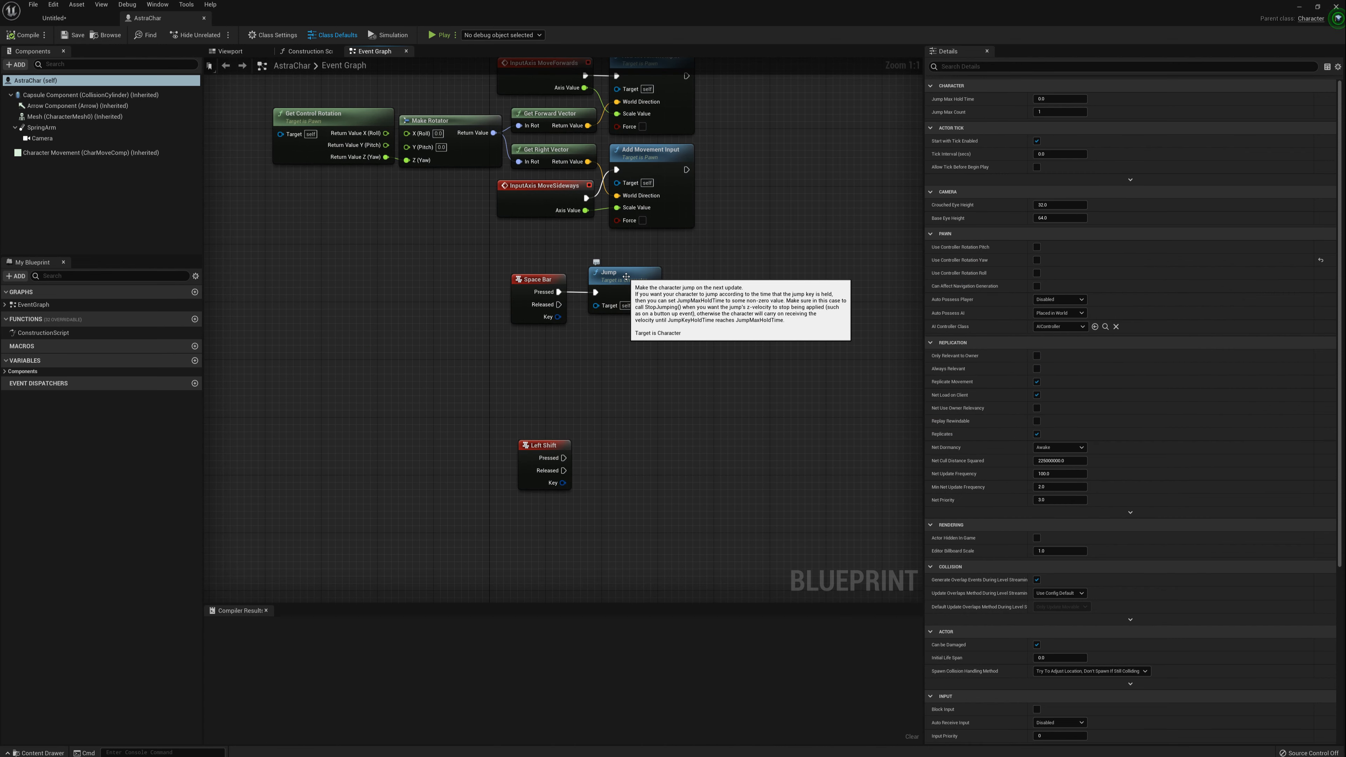
{"action": "left_click_drag", "start_coordinate": [551, 450], "coordinate": [544, 436]}
{"action": "right_click", "coordinate": [619, 442]}
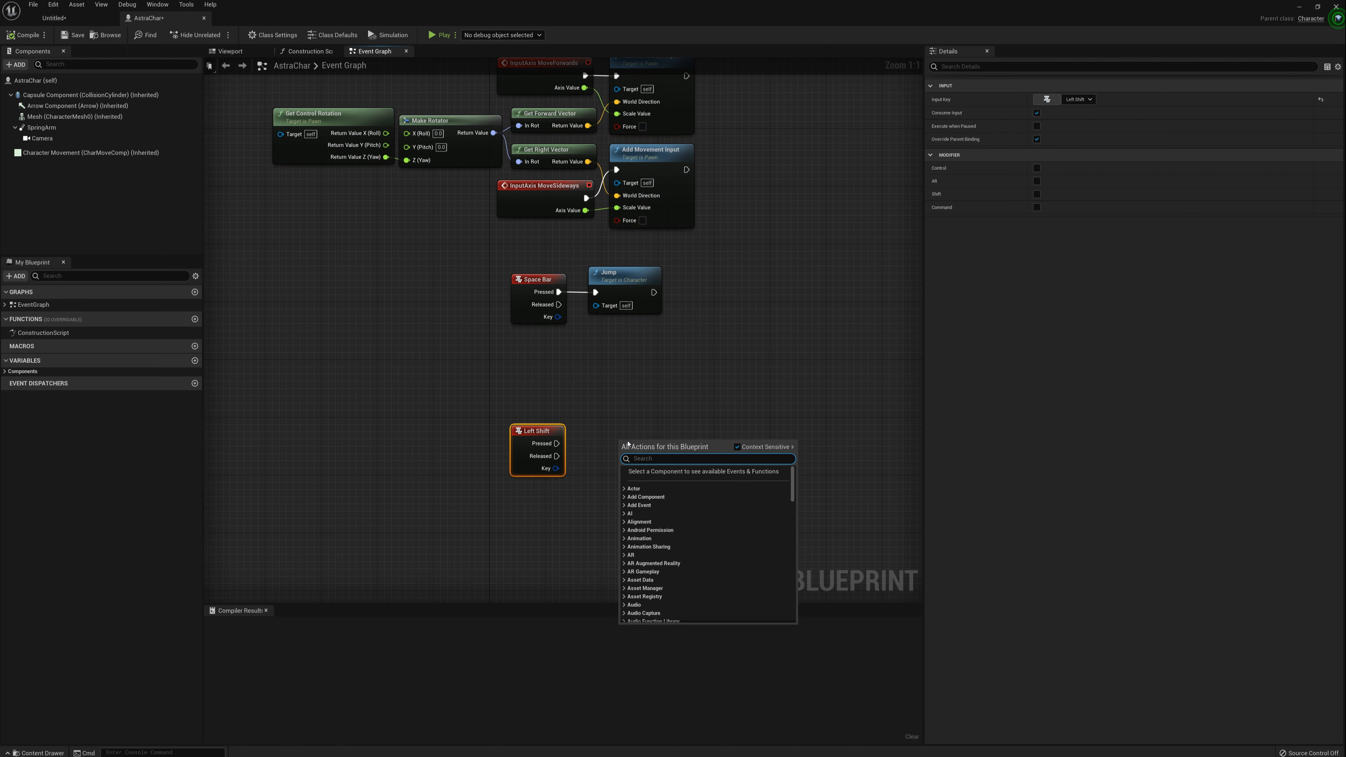
{"action": "type", "text": "left shift"}
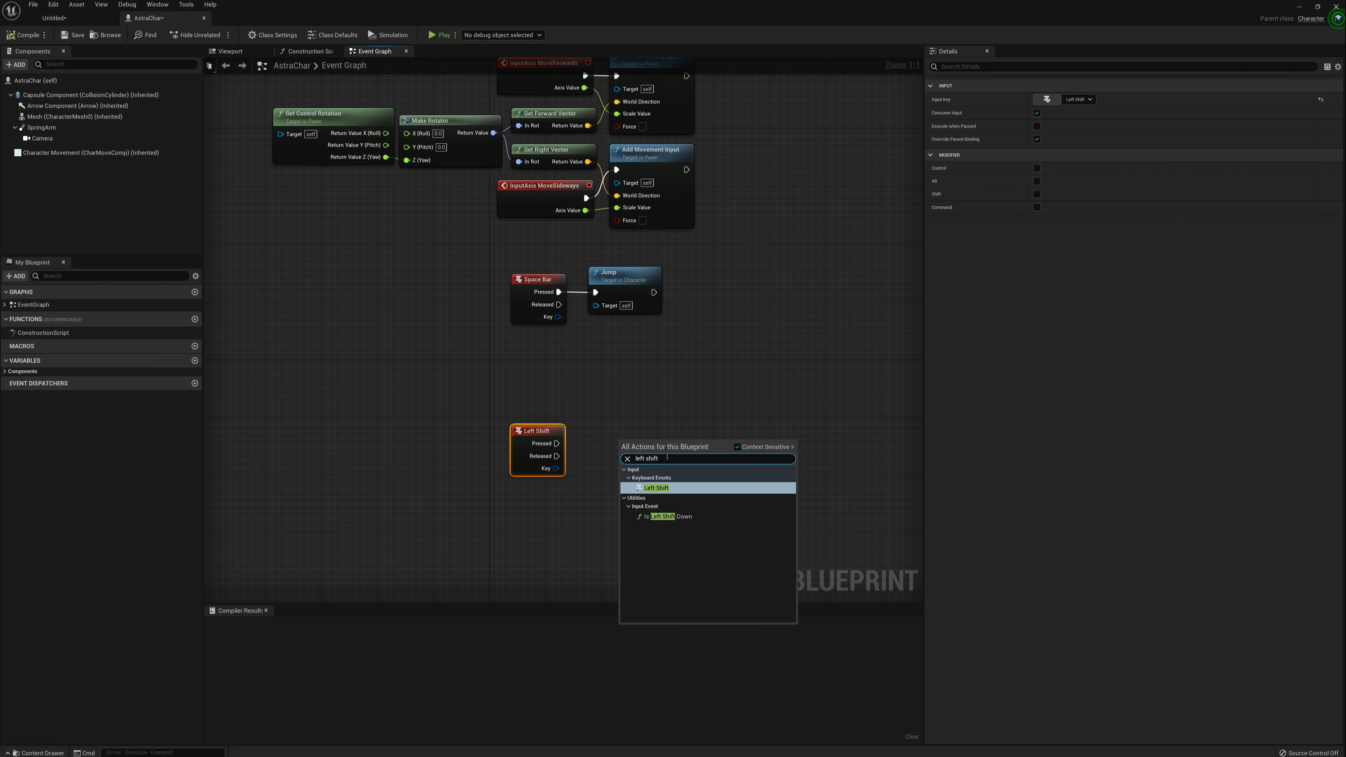
{"action": "left_click", "coordinate": [675, 493]}
{"action": "left_click_drag", "start_coordinate": [633, 446], "coordinate": [613, 439]}
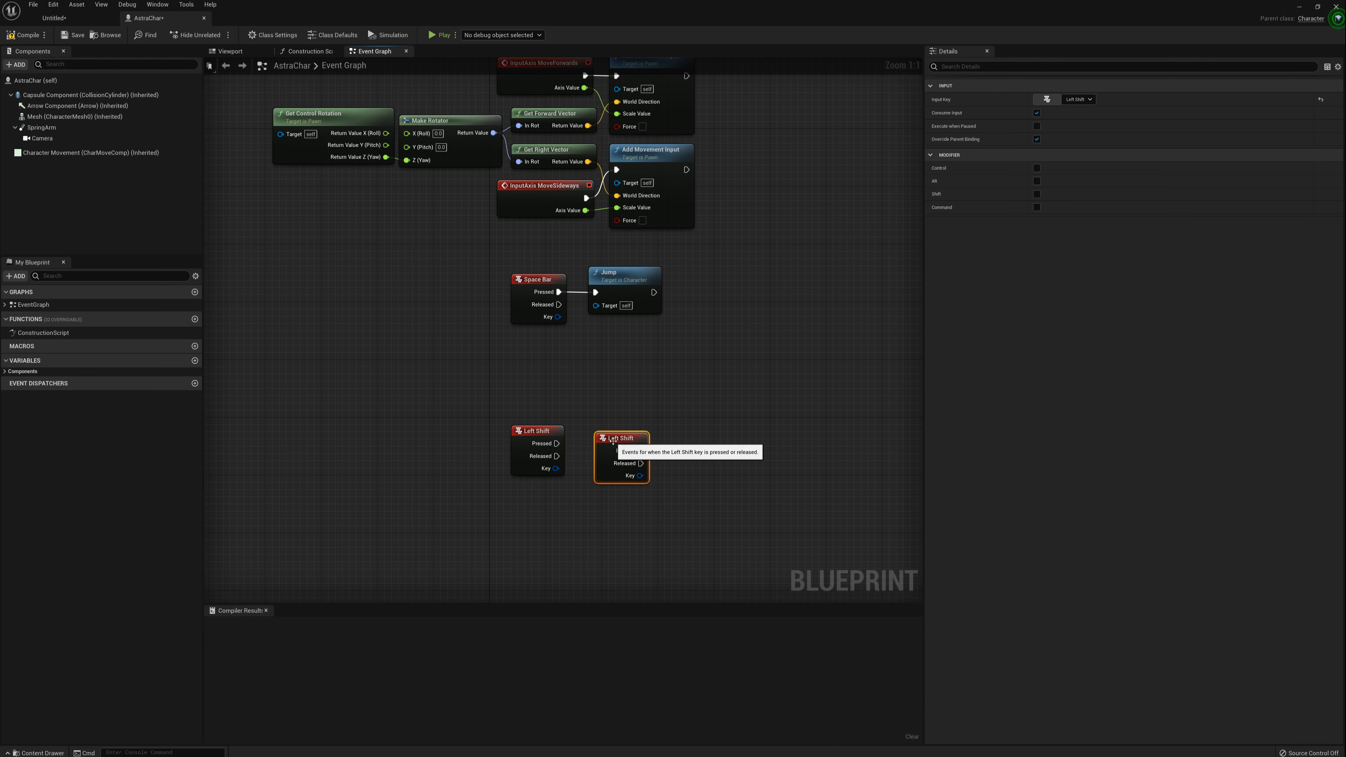
{"action": "key", "text": "Delete"}
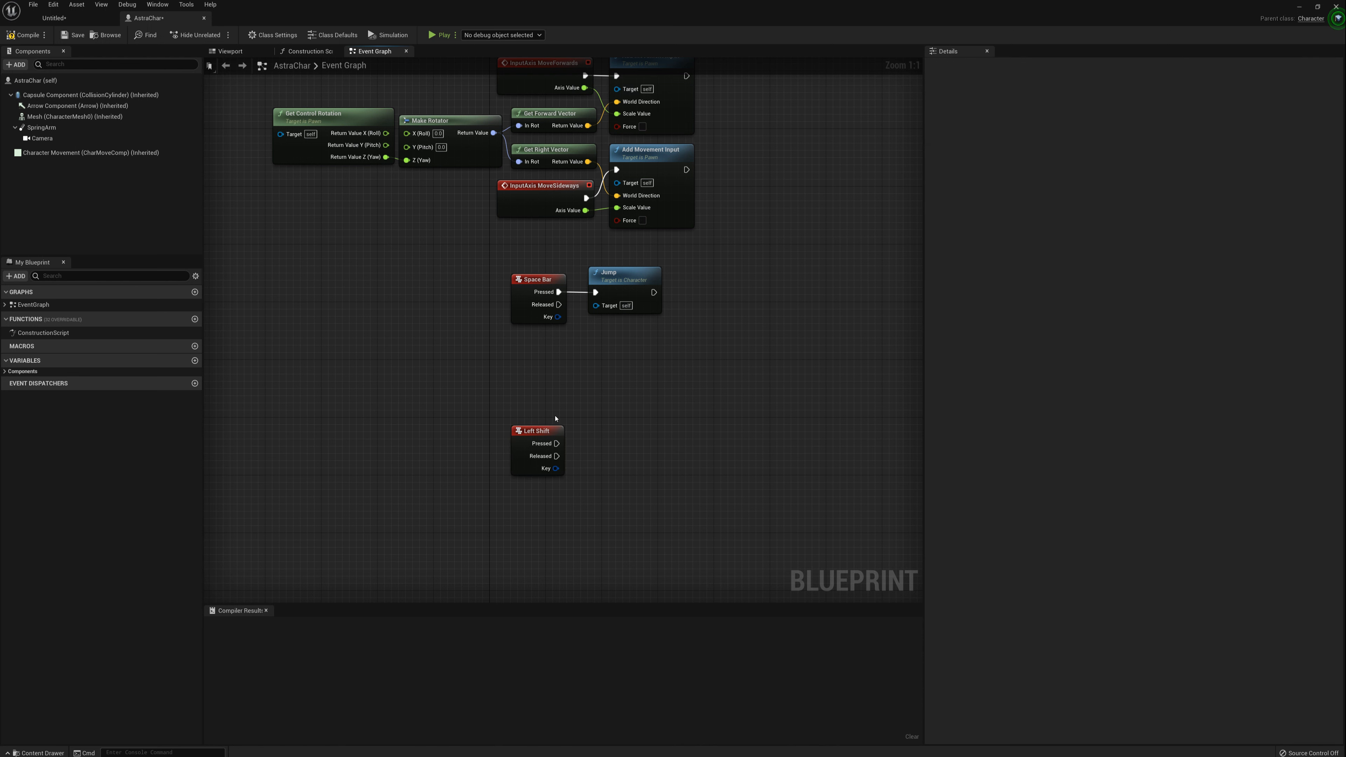
- Add a Set Max Walk Speed node targeting Character Movement, connect it to Left Shift's Pressed output, and set its value to 1200
{"action": "left_click_drag", "start_coordinate": [542, 429], "coordinate": [541, 457]}
{"action": "right_click_drag", "start_coordinate": [540, 457], "coordinate": [534, 388]}
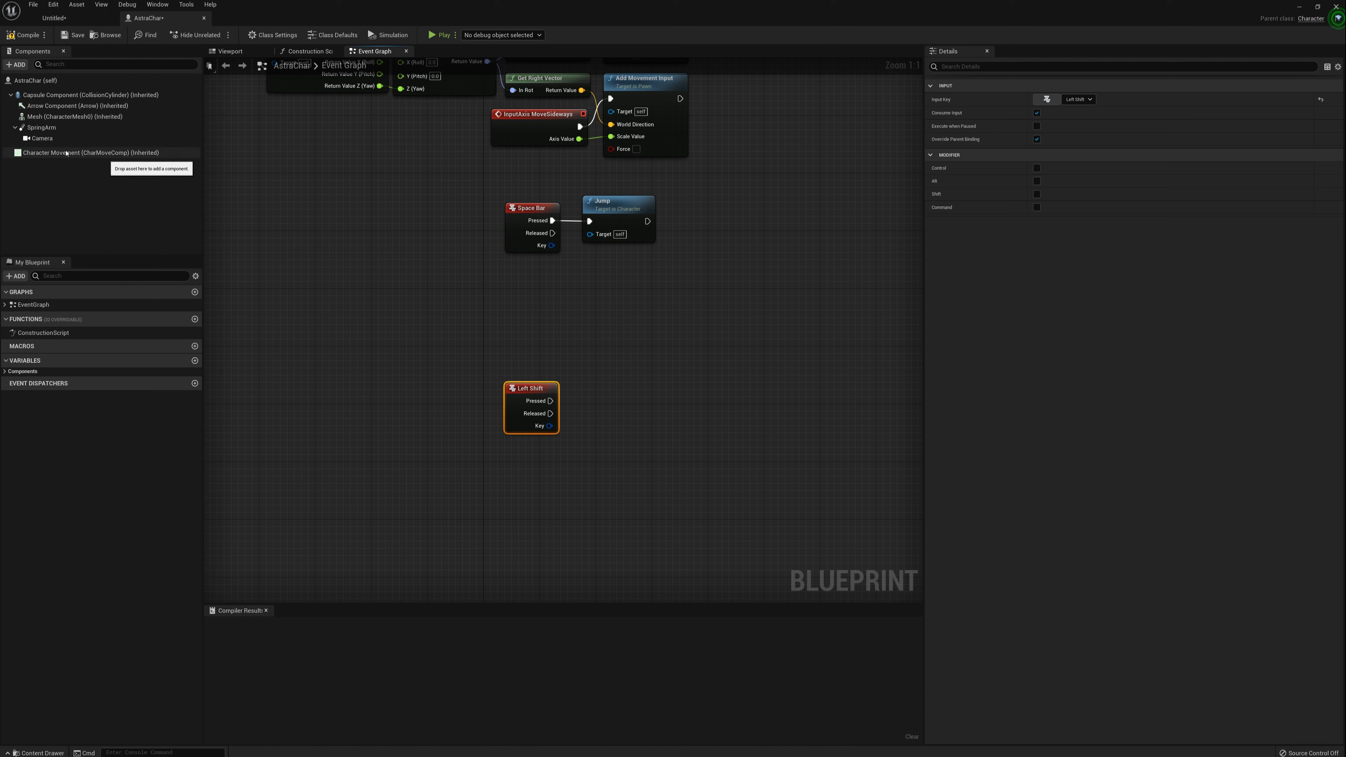
{"action": "mouse_move", "coordinate": [34, 157]}
{"action": "left_click_drag", "start_coordinate": [35, 157], "coordinate": [652, 347]}
{"action": "type", "text": "set max walk speed"}
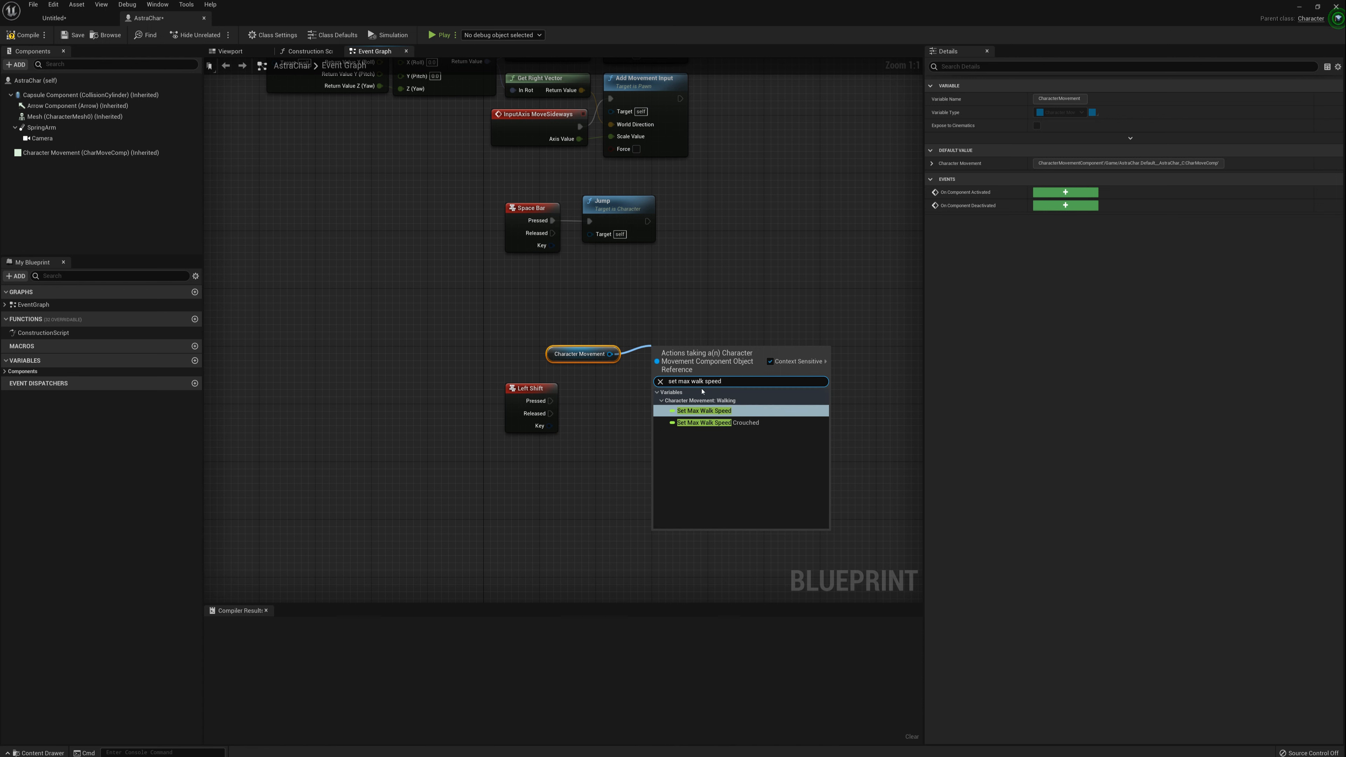
{"action": "left_click", "coordinate": [712, 412]}
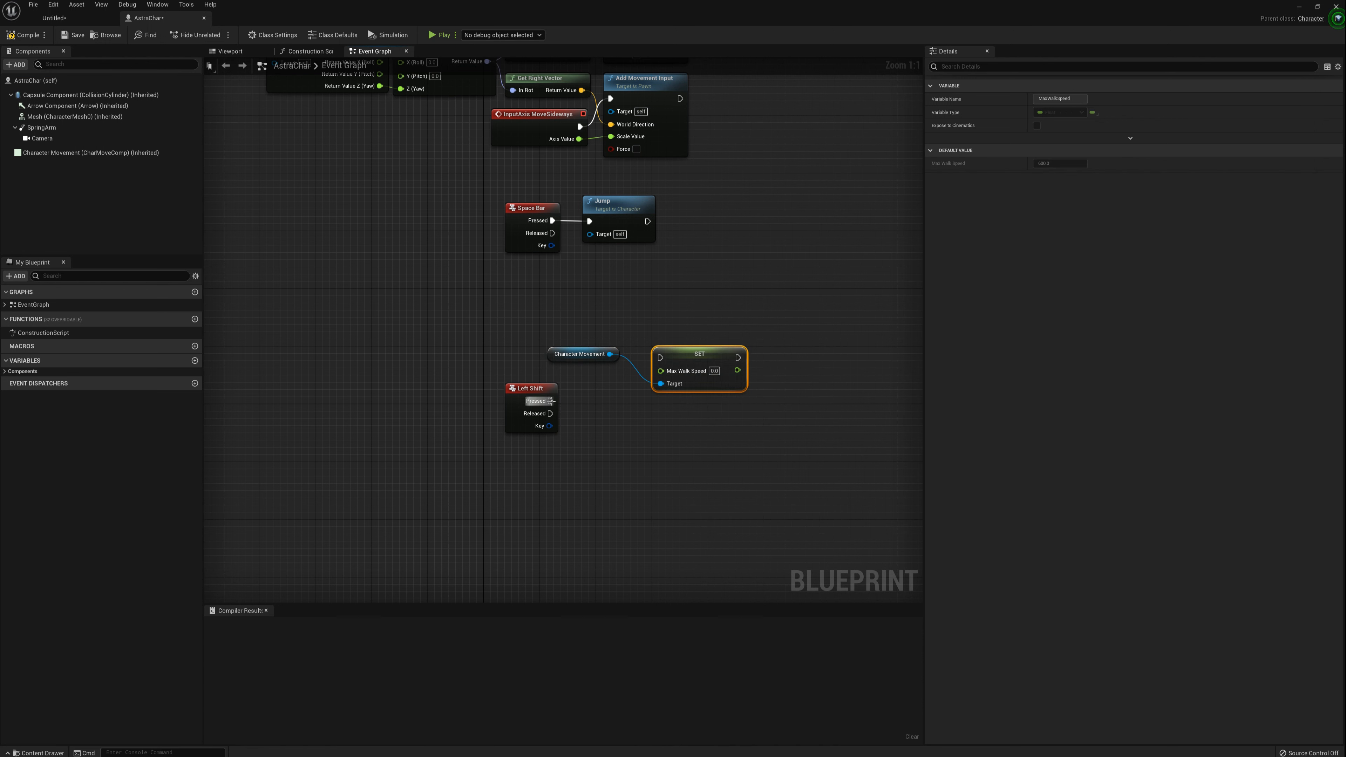
{"action": "left_click_drag", "start_coordinate": [550, 401], "coordinate": [661, 359]}
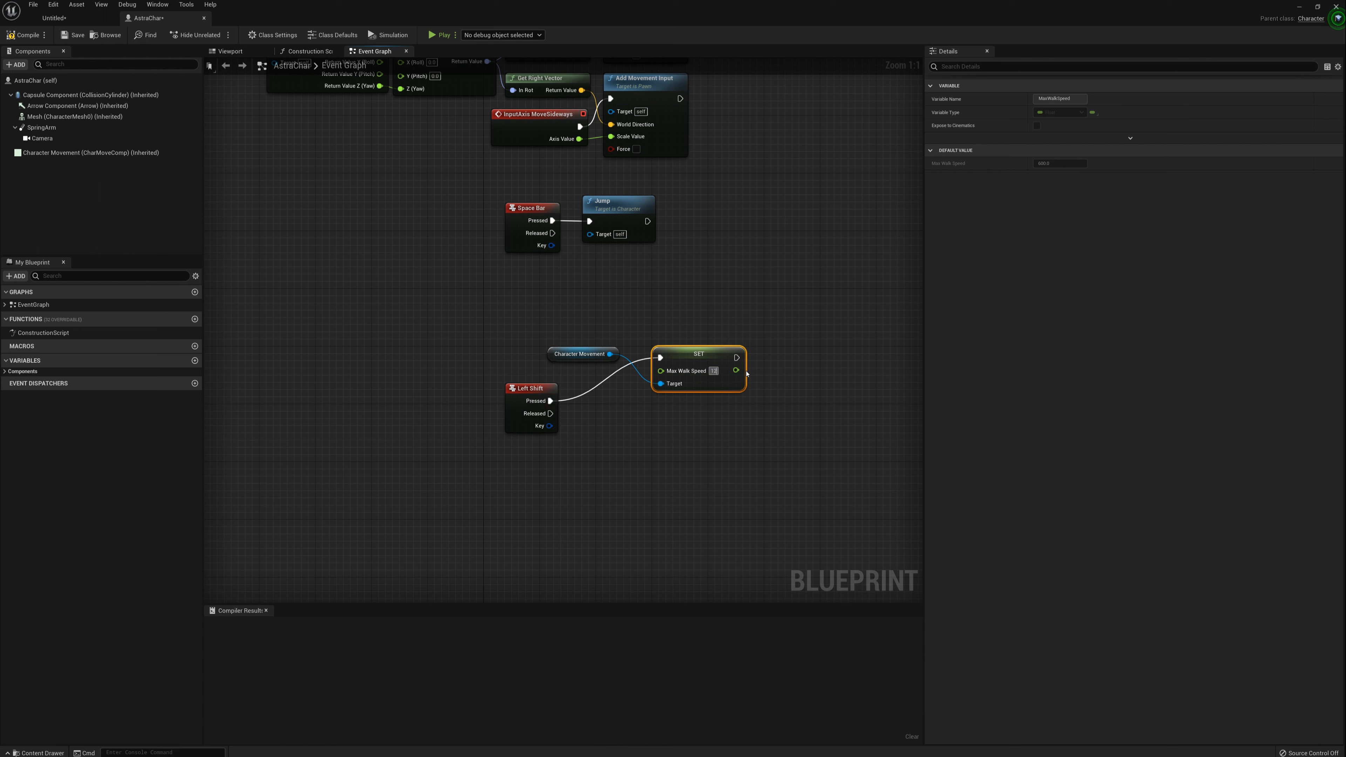
{"action": "type", "text": "1200"}
{"action": "key", "text": "Return"}
- Duplicate the Character Movement and Set Max Walk Speed nodes, and connect the copy to Left Shift's Released output
{"action": "left_click_drag", "start_coordinate": [599, 318], "coordinate": [694, 424]}
{"action": "key", "text": "ctrl+c"}
{"action": "key", "text": "ctrl+v"}
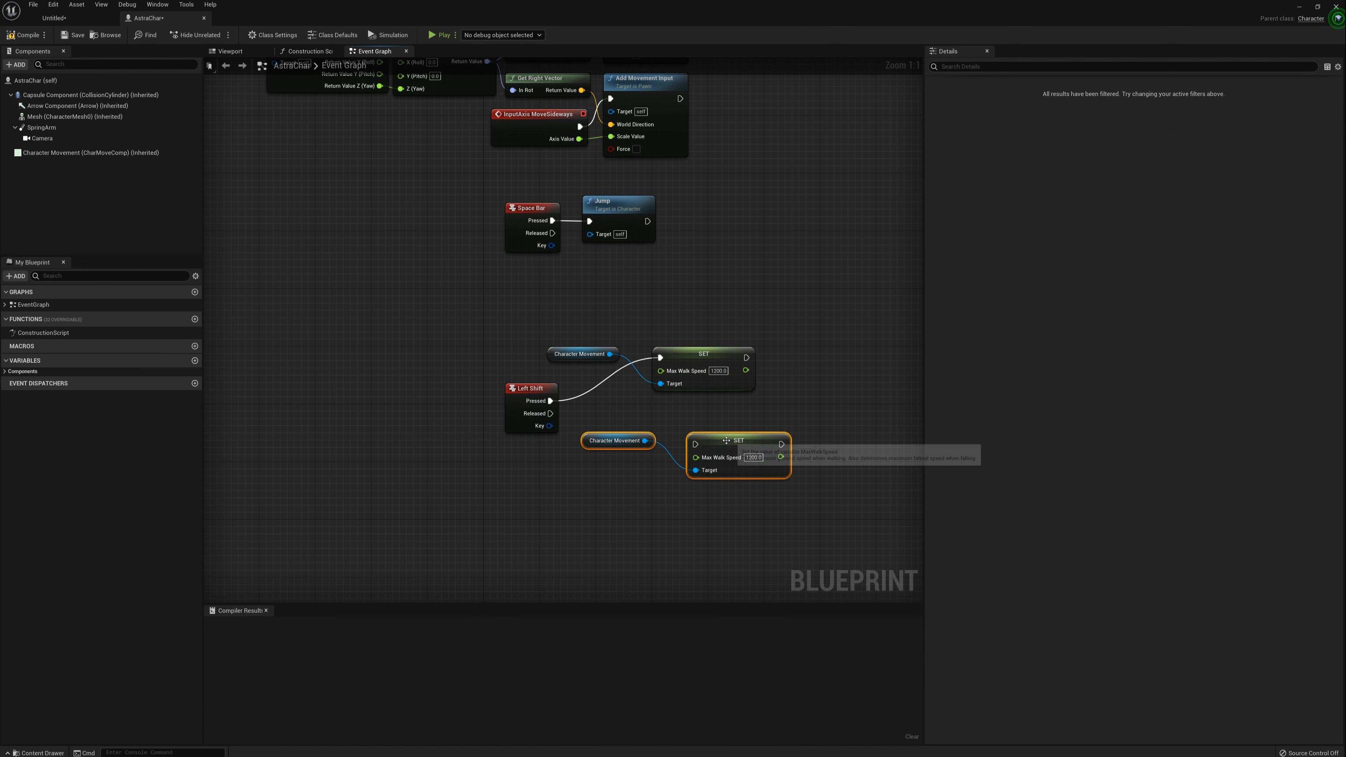
{"action": "left_click_drag", "start_coordinate": [554, 413], "coordinate": [733, 464]}
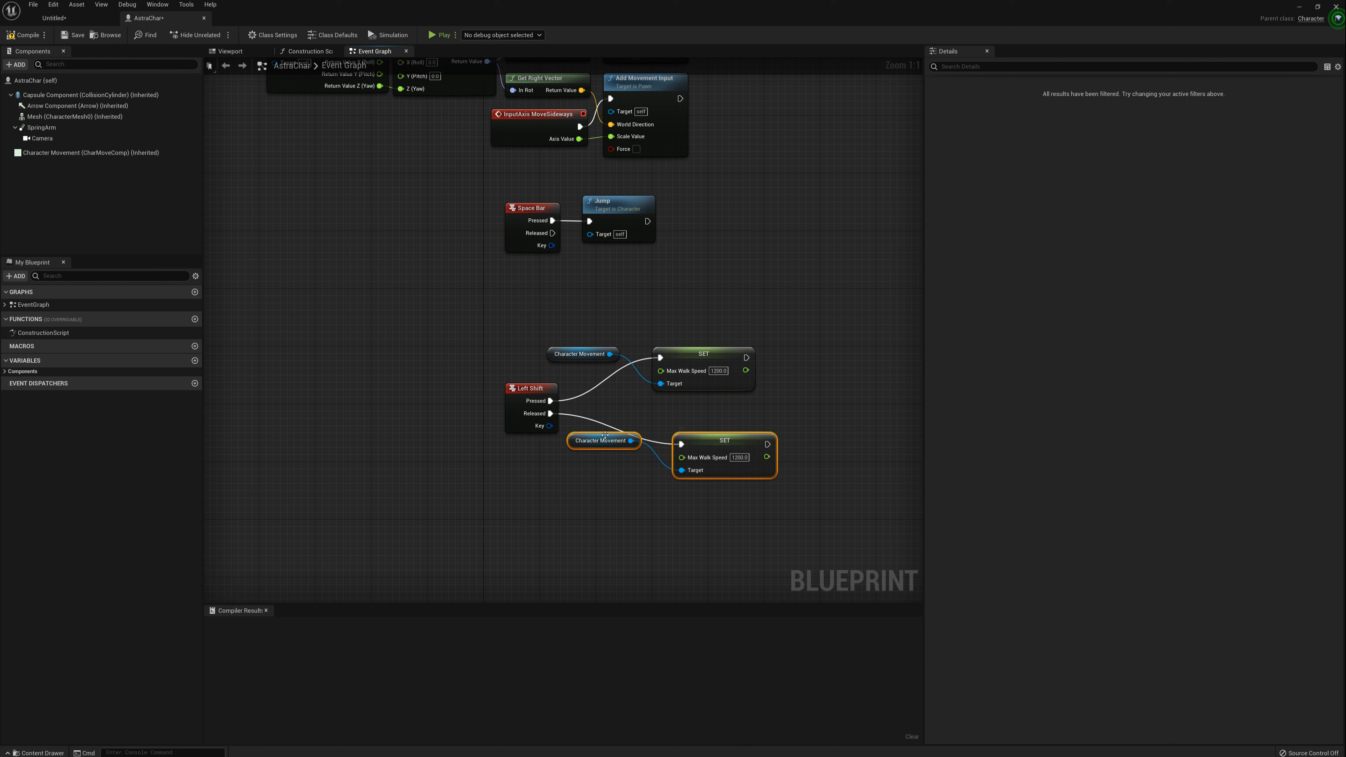
- Set the released branch's Max Walk Speed to 600 and move its Character Movement node clear of the execution wire
{"action": "left_click", "coordinate": [739, 457]}
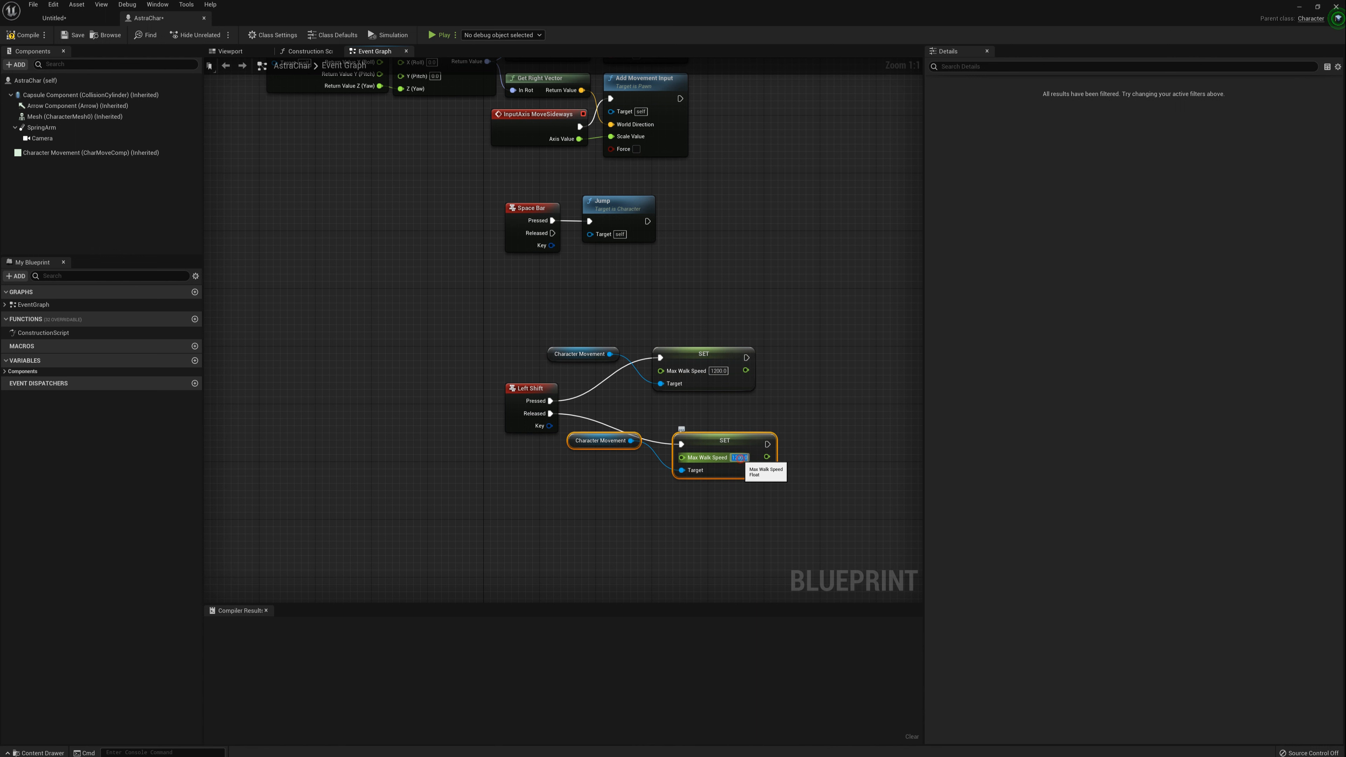
{"action": "type", "text": "600"}
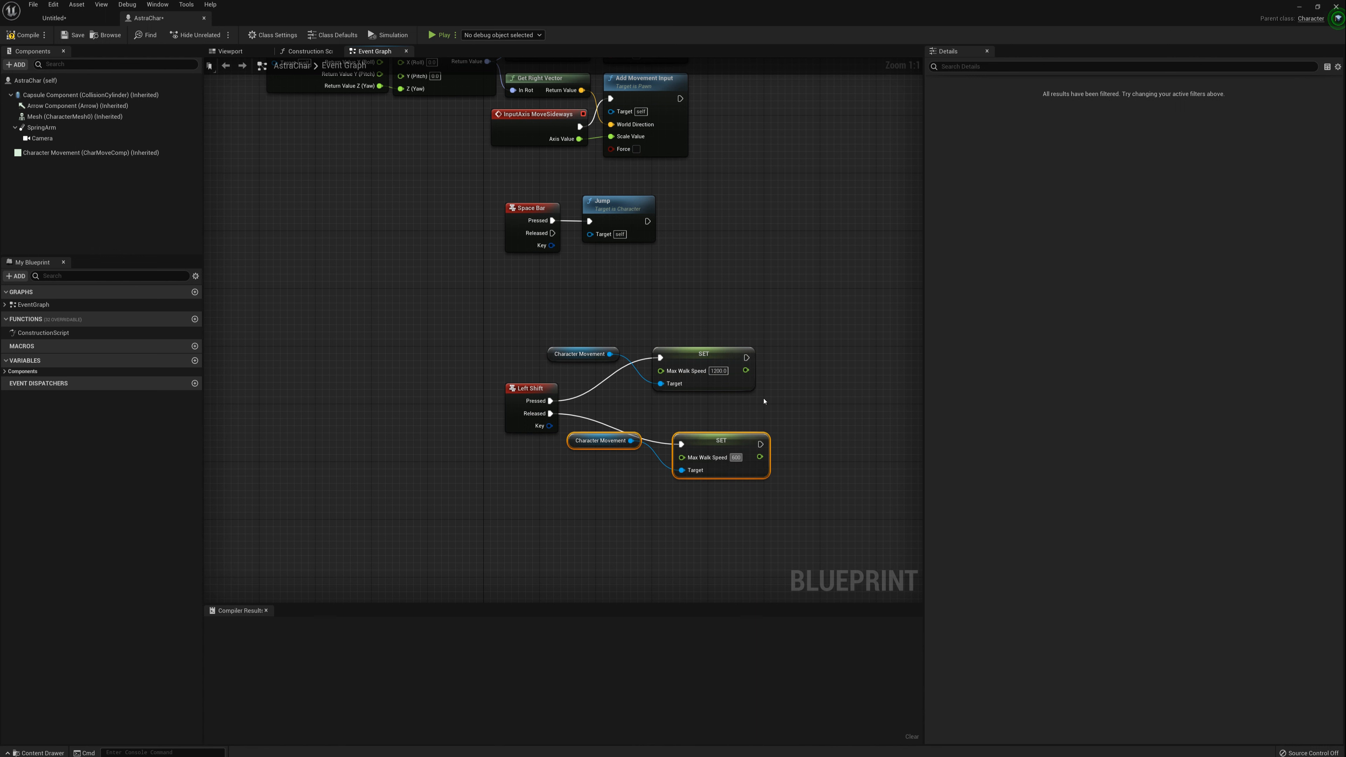
{"action": "key", "text": "Return"}
{"action": "left_click", "coordinate": [580, 468]}
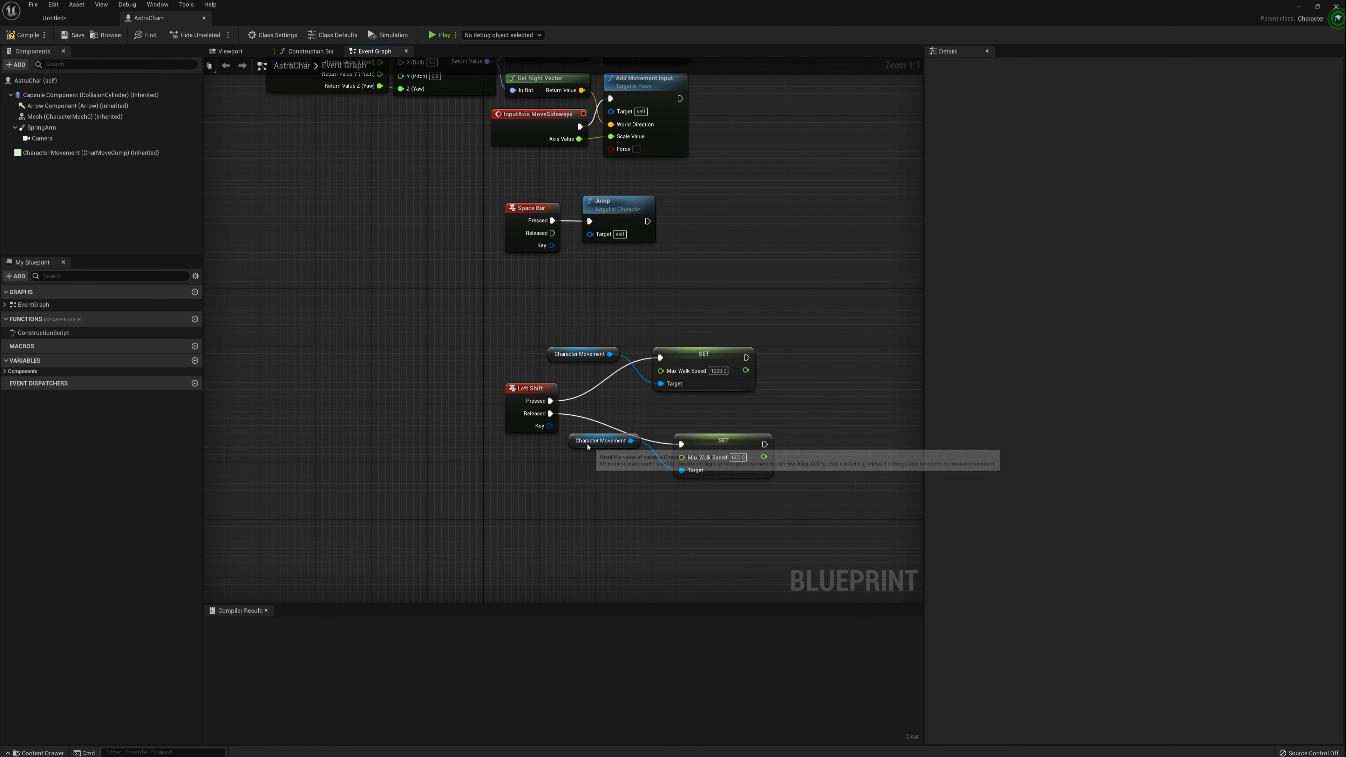
{"action": "left_click_drag", "start_coordinate": [587, 443], "coordinate": [586, 480]}
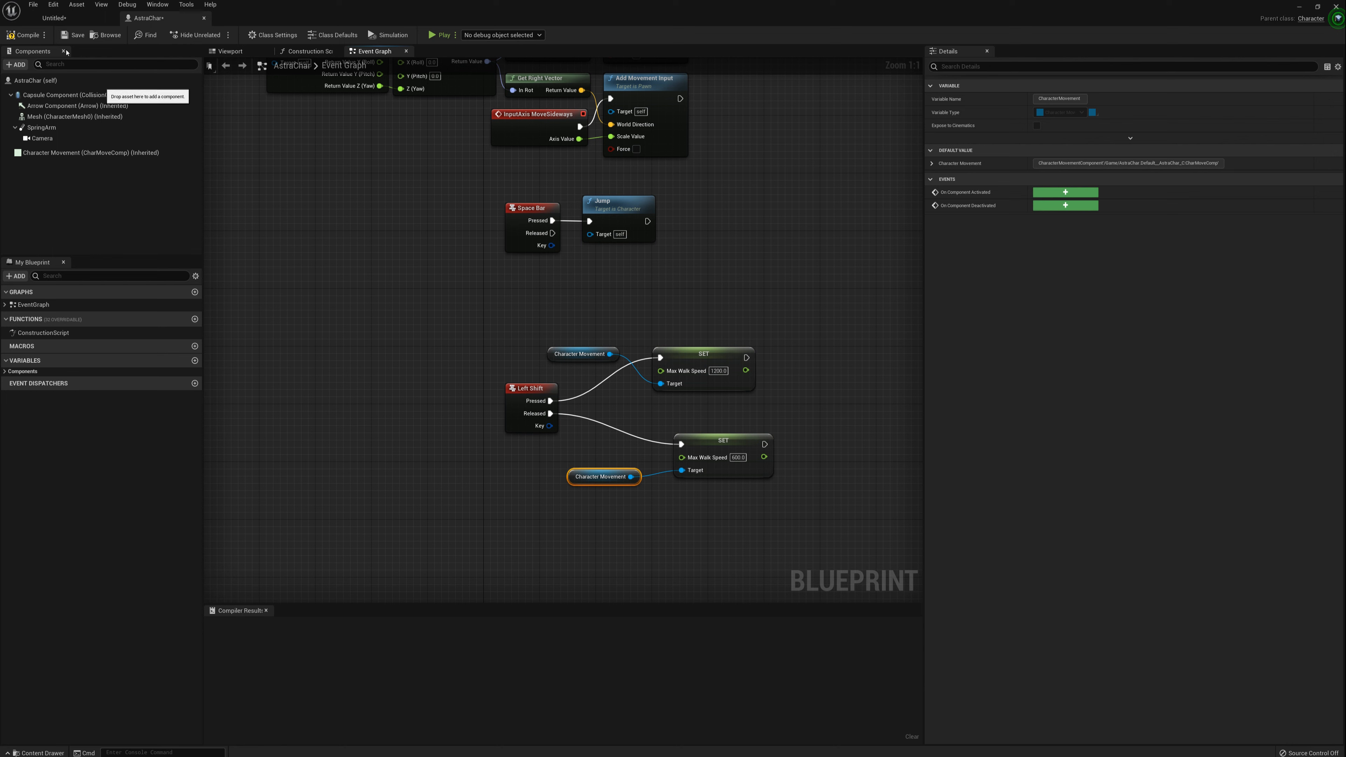
- Compile the AstraChar blueprint and play-test the character's forward movement in the level
{"action": "left_click", "coordinate": [24, 34]}
{"action": "left_click", "coordinate": [64, 18]}
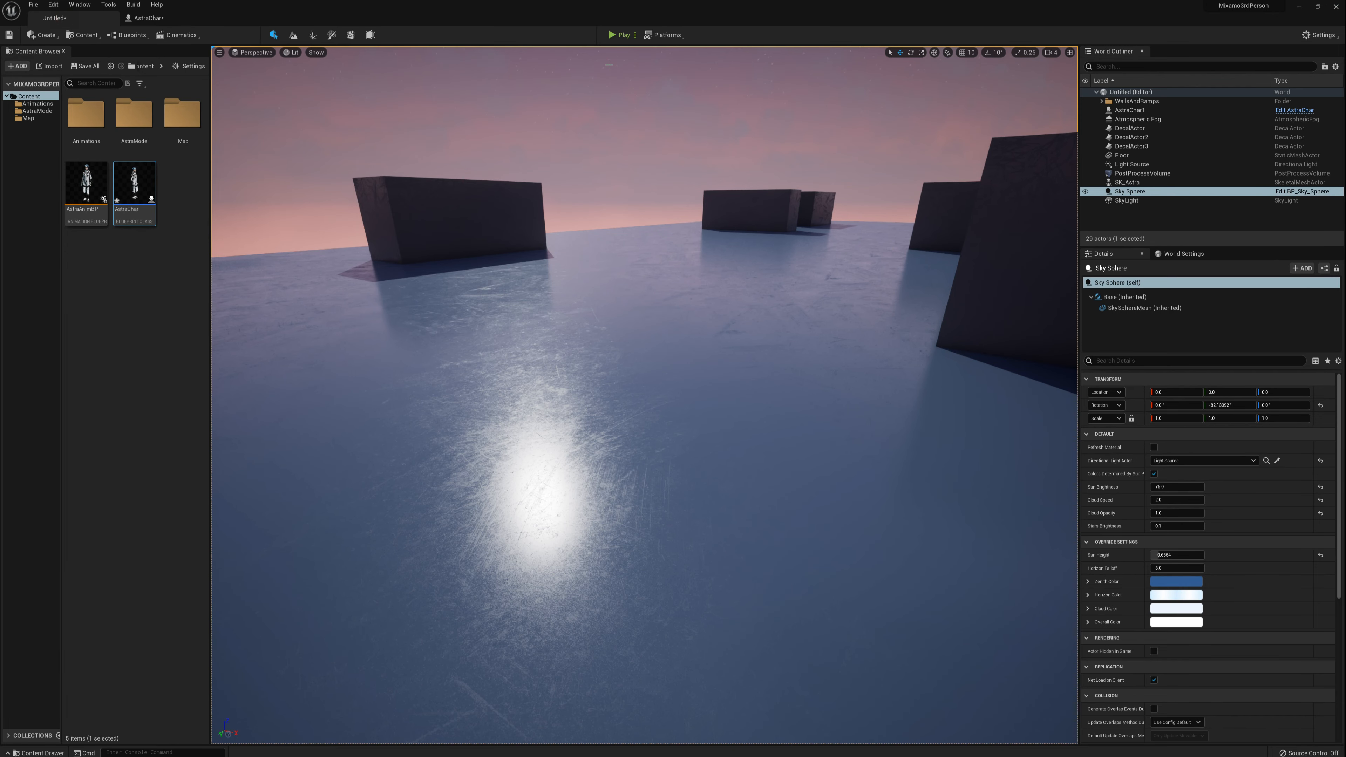
{"action": "left_click", "coordinate": [607, 34]}
{"action": "left_click", "coordinate": [645, 395]}
{"action": "key", "text": "w"}
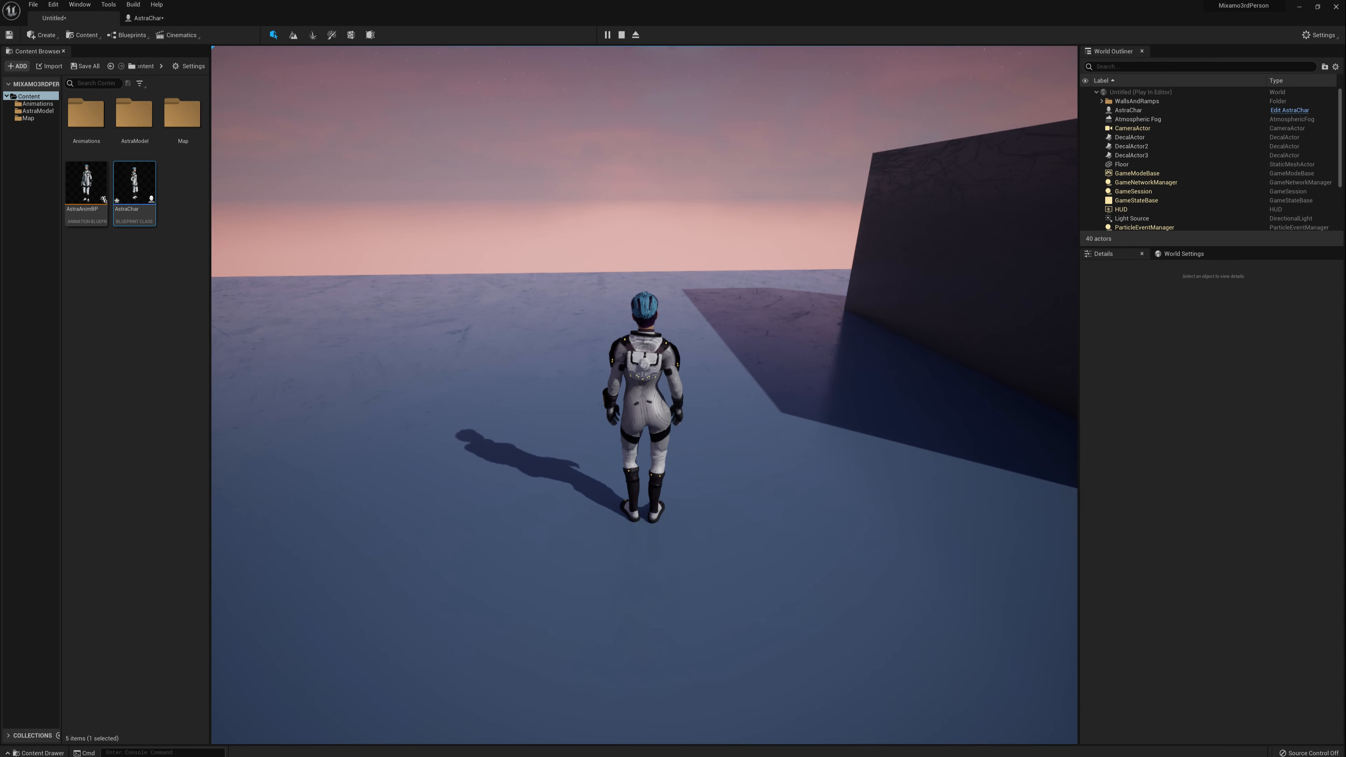
{"action": "key", "text": "Escape"}
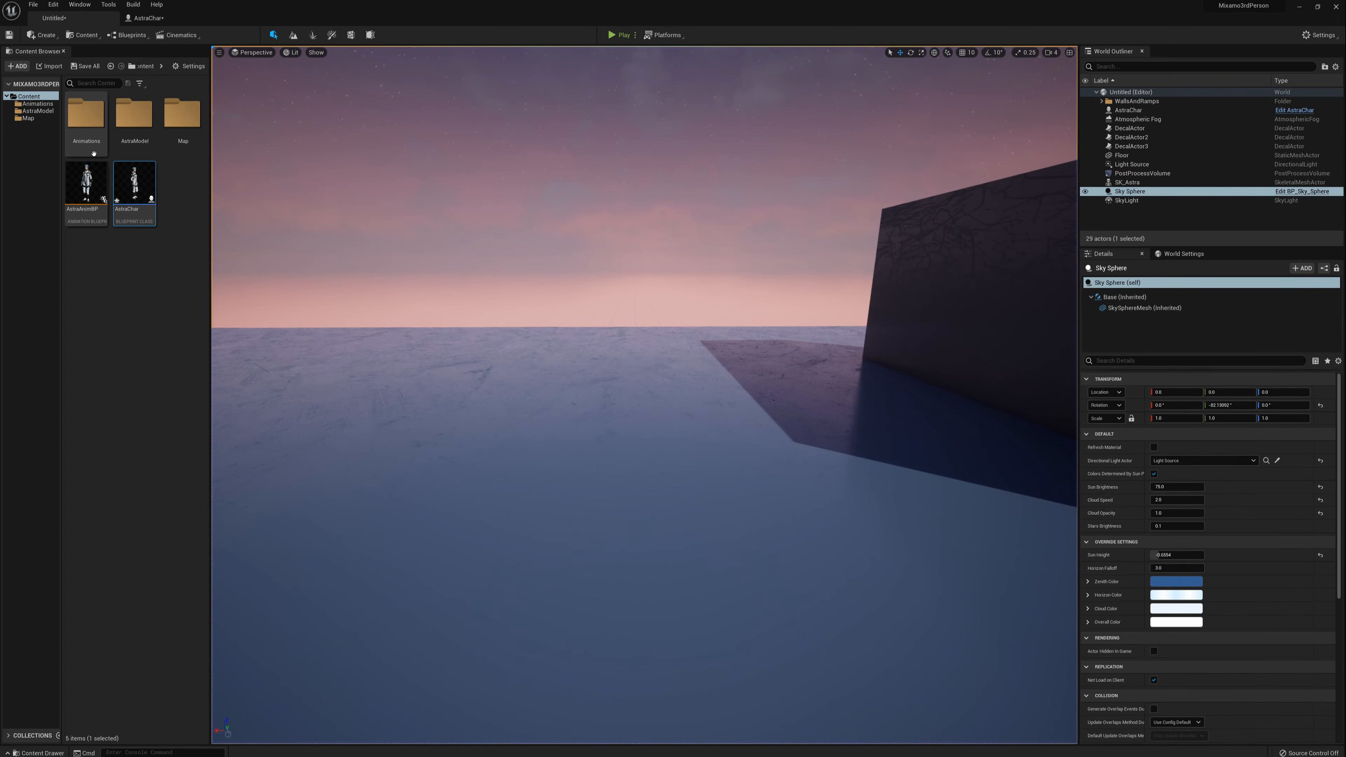
- Return to the AstraChar blueprint's event graph with the Left Shift speed logic
{"action": "double_click", "coordinate": [134, 183]}
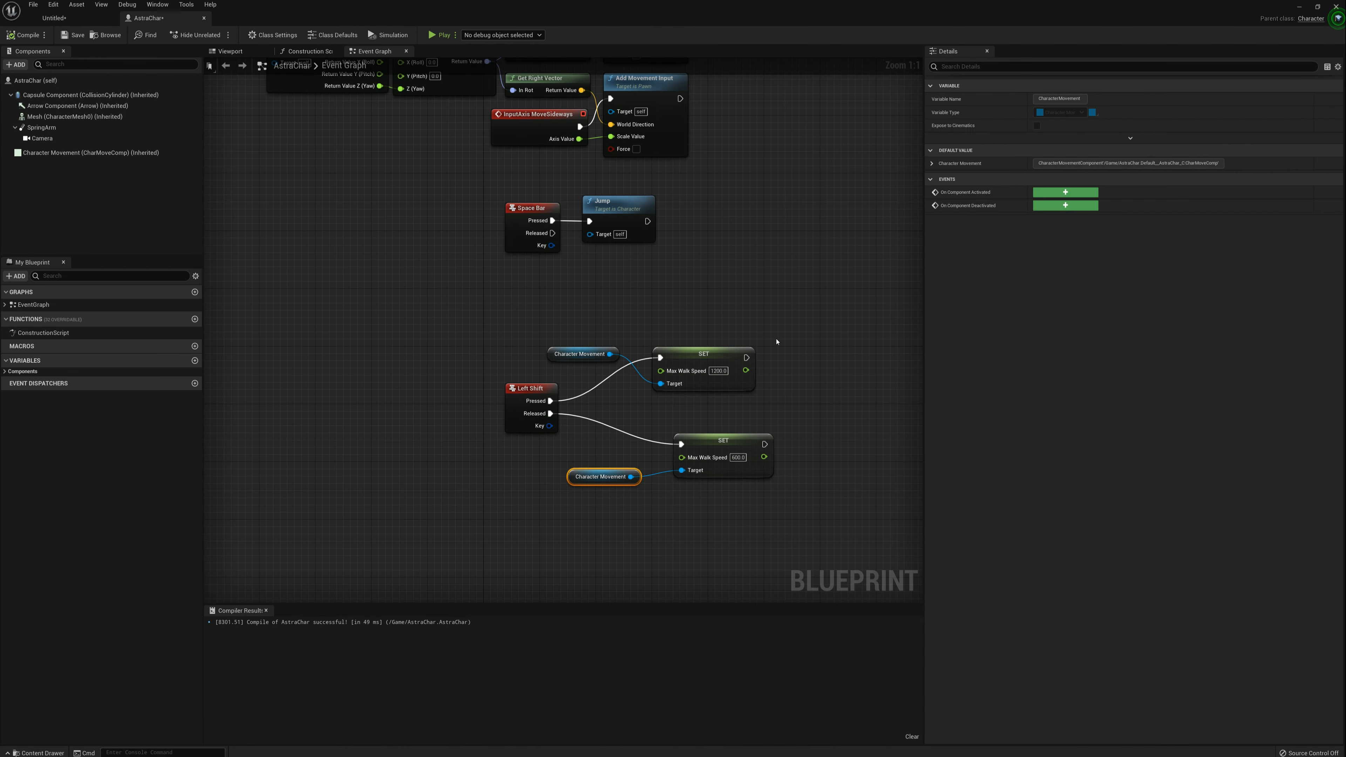